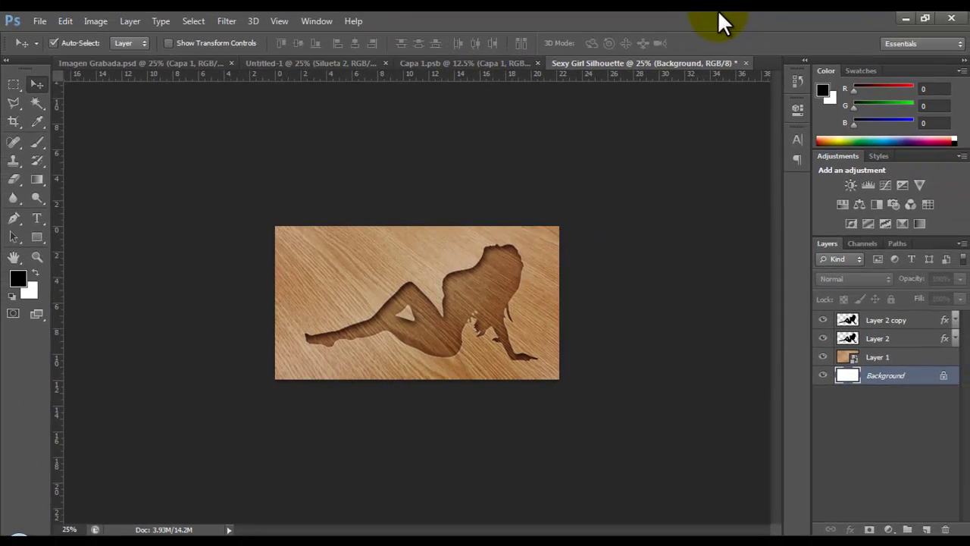
# Switch to the Untitled-1 document holding the Silueta 2 black silhouette layer.
pyautogui.click(291, 63)
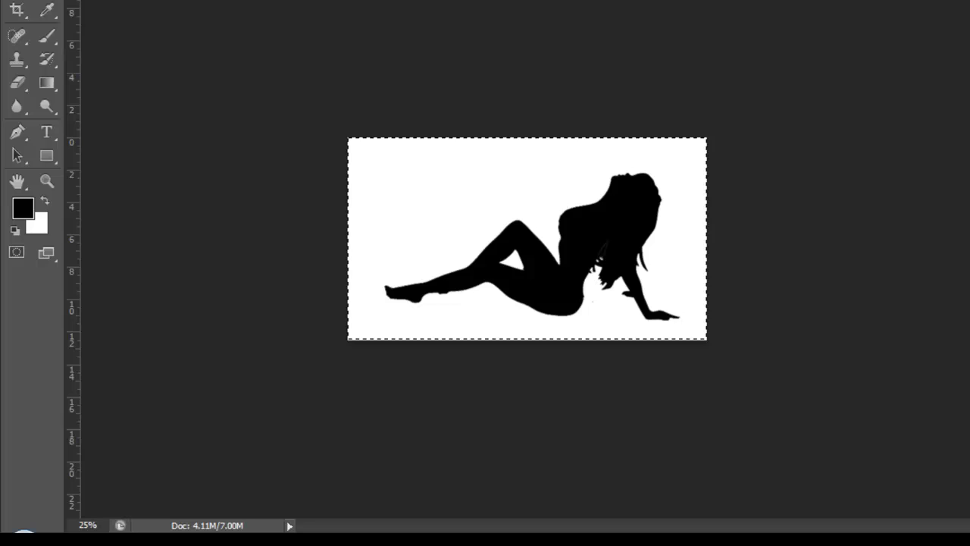
# Bring up the Chrome 'sexy girl silhouette' image results and select the word 'silhouette'.
pyautogui.moveTo(533, 531)
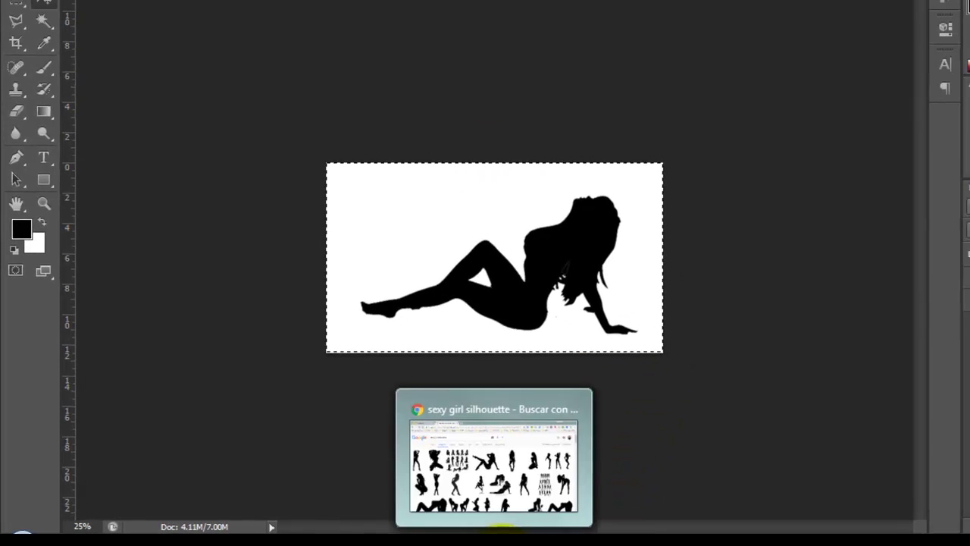
pyautogui.click(500, 531)
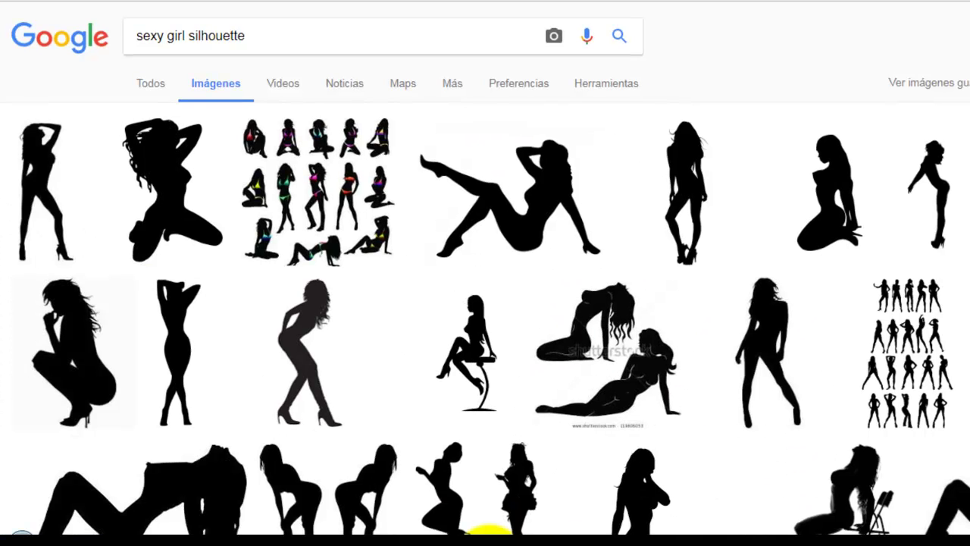
pyautogui.moveTo(190, 35); pyautogui.dragTo(279, 35)
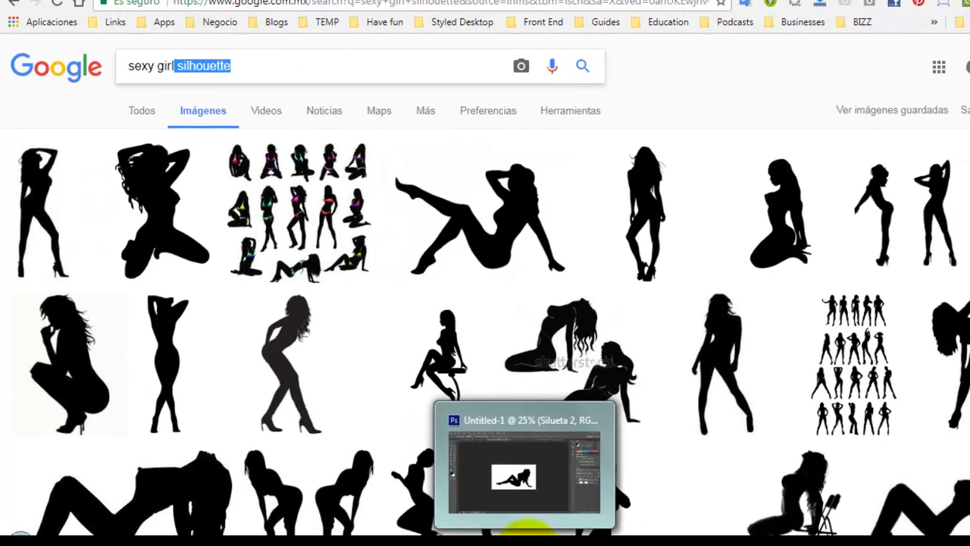
# Return to Photoshop and display the Capa 1.psb wood texture document.
pyautogui.click(531, 531)
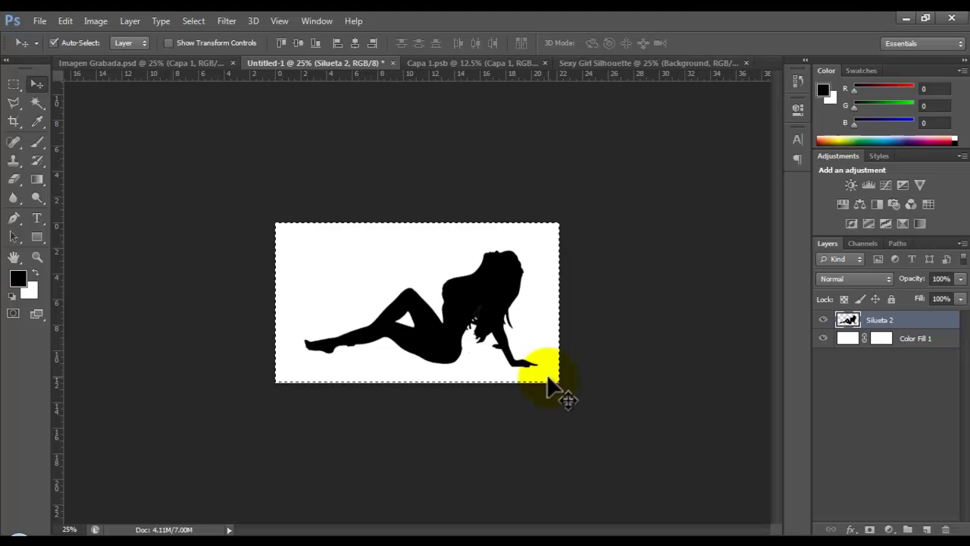
pyautogui.click(450, 64)
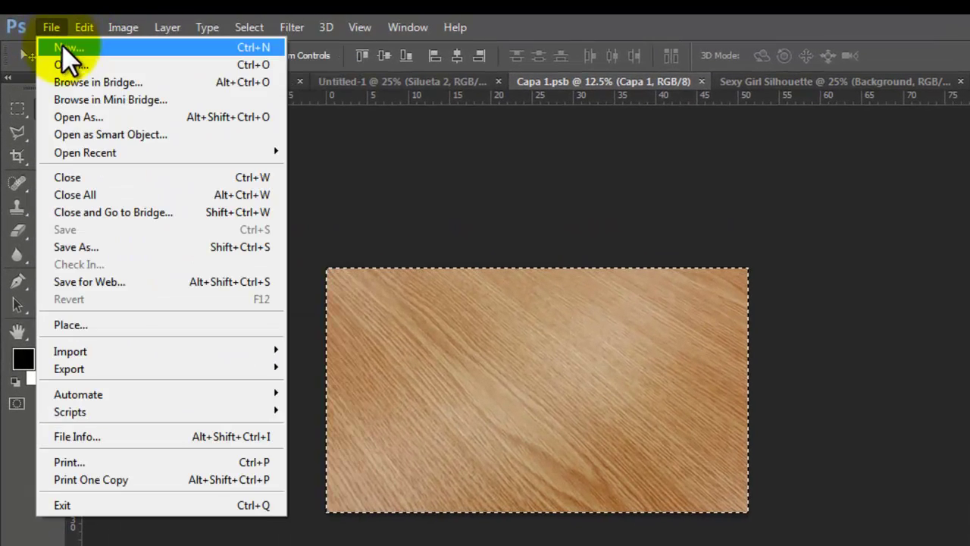
# Set up a new document named Sexy Girl Silhouette, 1600 × 826 px at 72 ppi.
pyautogui.click(53, 40)
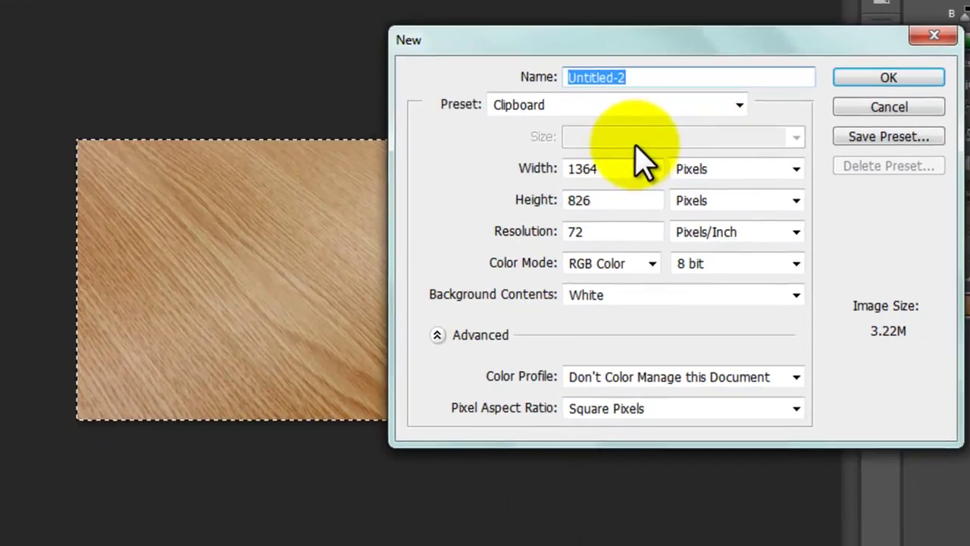
pyautogui.write('Sexy Girl Silhouette')
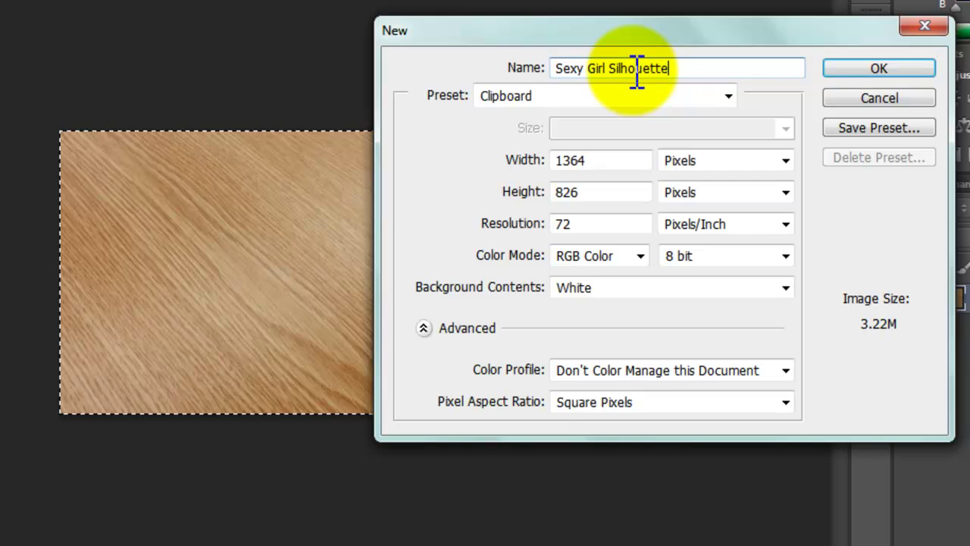
pyautogui.doubleClick(641, 159)
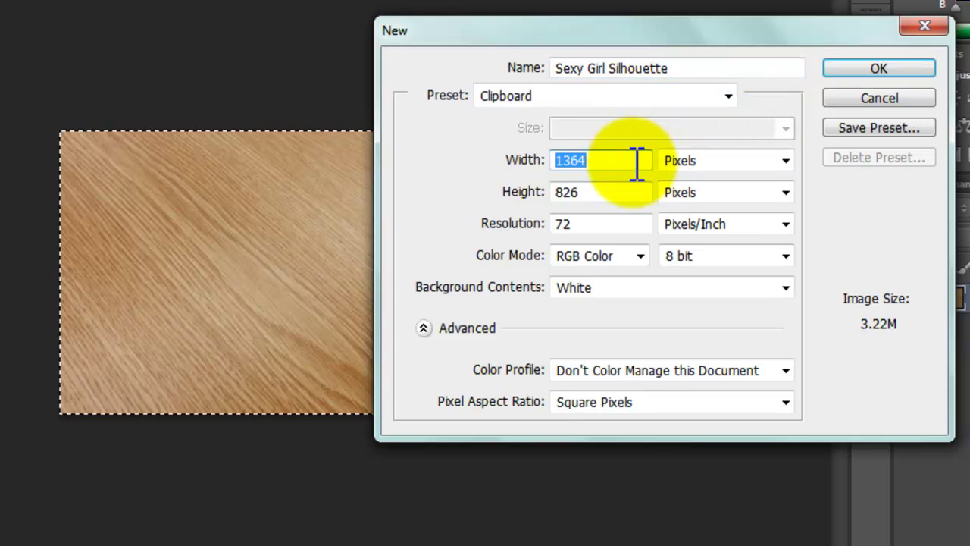
pyautogui.write('1600')
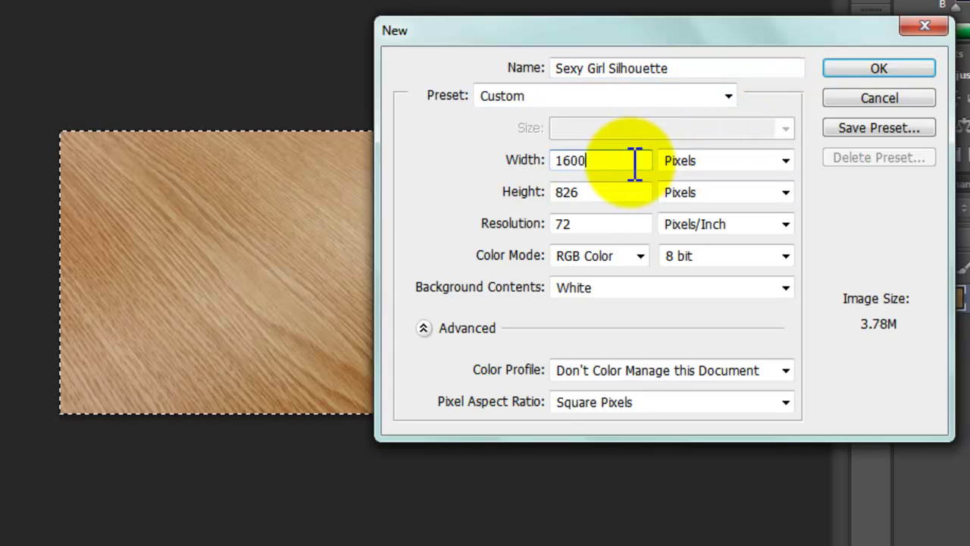
pyautogui.press('Tab')
pyautogui.doubleClick(611, 190)
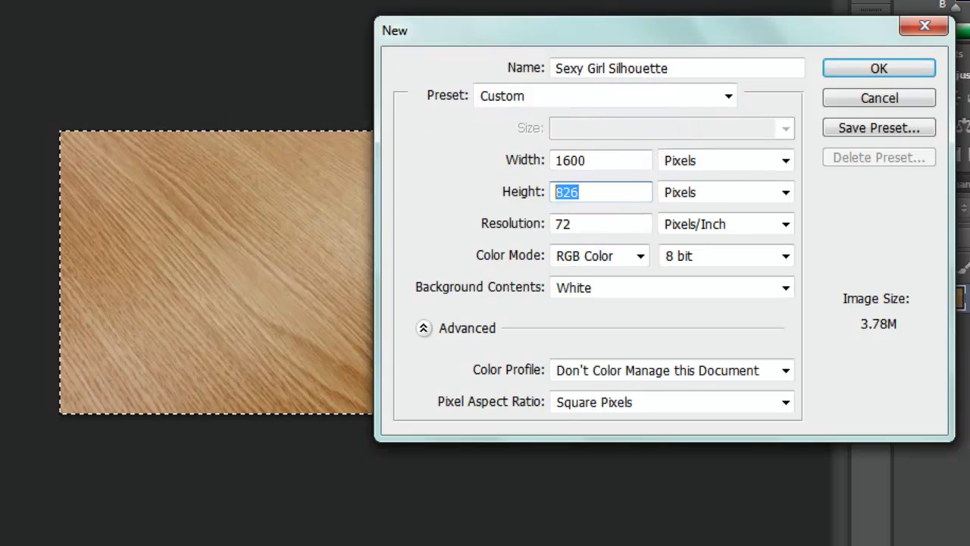
pyautogui.moveTo(700, 44); pyautogui.dragTo(619, 2)
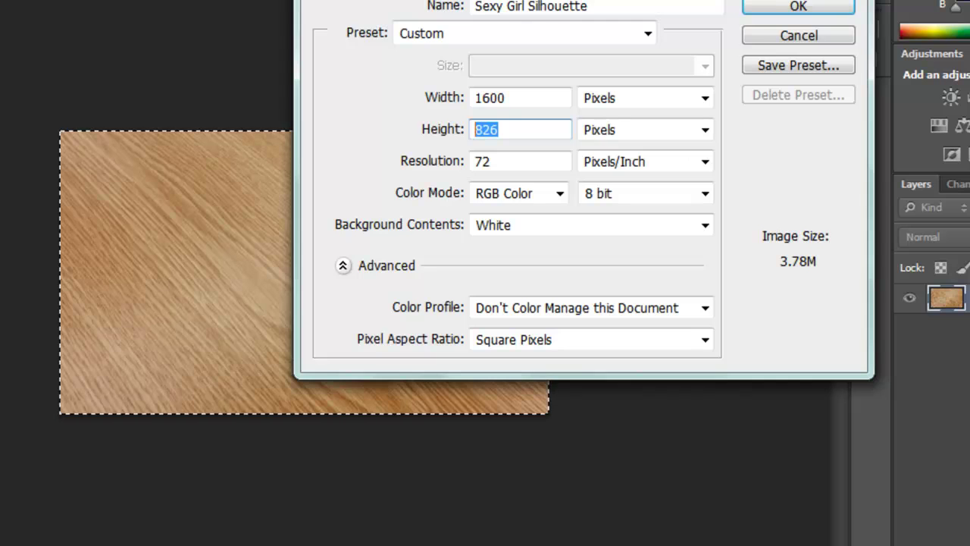
pyautogui.press('Tab')
pyautogui.press('Tab')
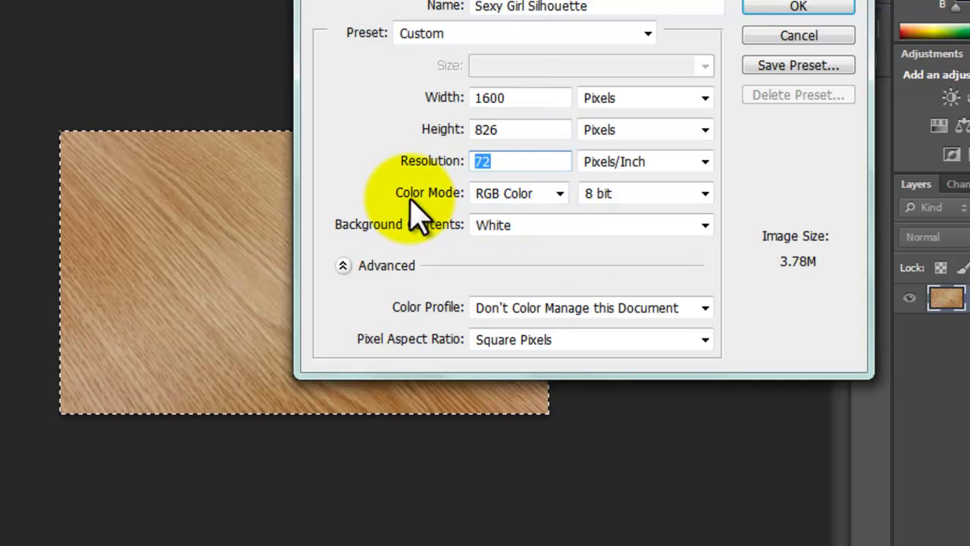
# Create the new document, zoom it out to 25%, and go to Capa 1.psb with the Rectangular Marquee.
pyautogui.click(797, 9)
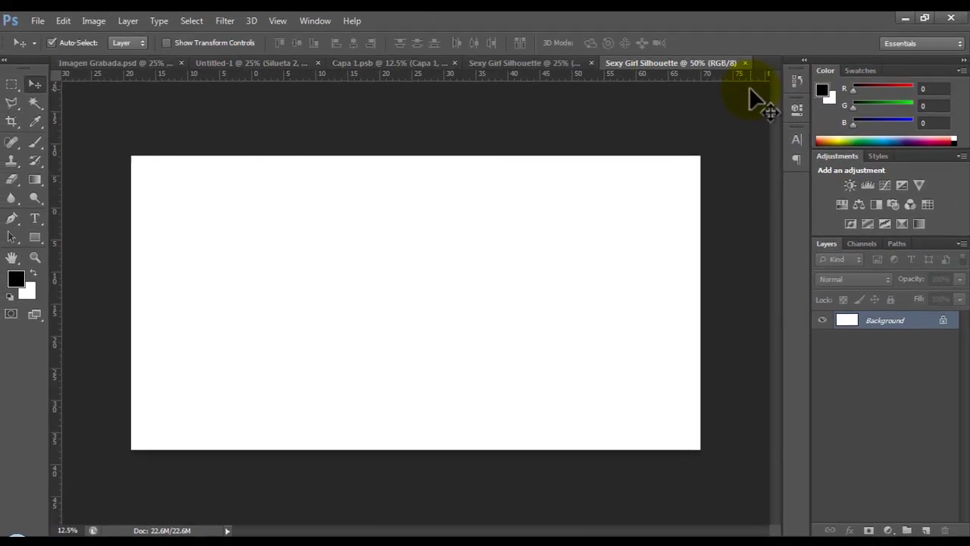
pyautogui.hotkey('ctrl', '-')
pyautogui.hotkey('ctrl', '-')
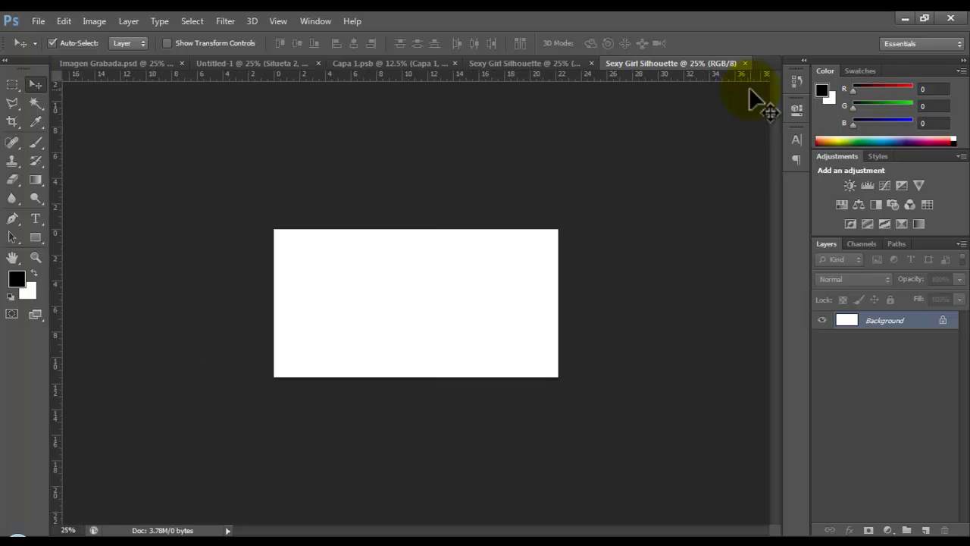
pyautogui.click(499, 61)
pyautogui.click(384, 64)
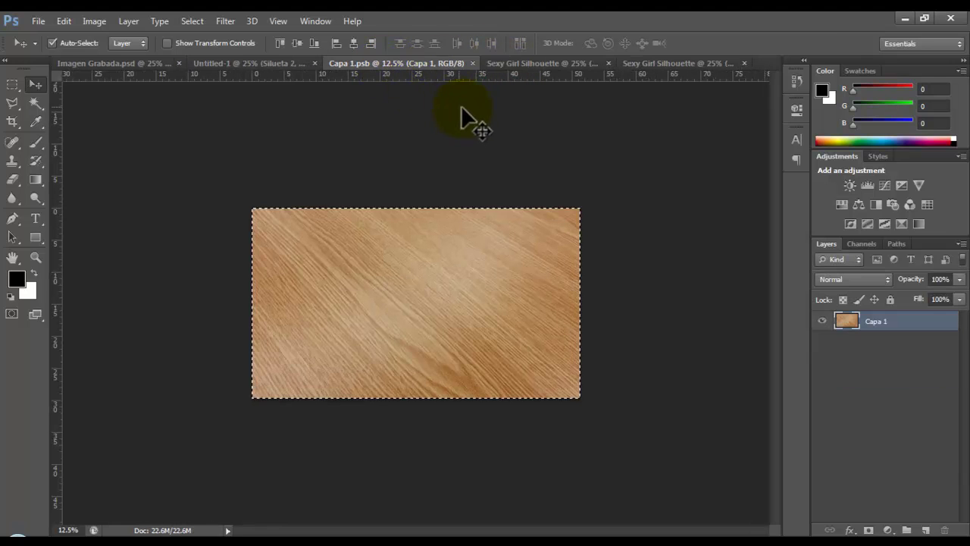
pyautogui.click(15, 84)
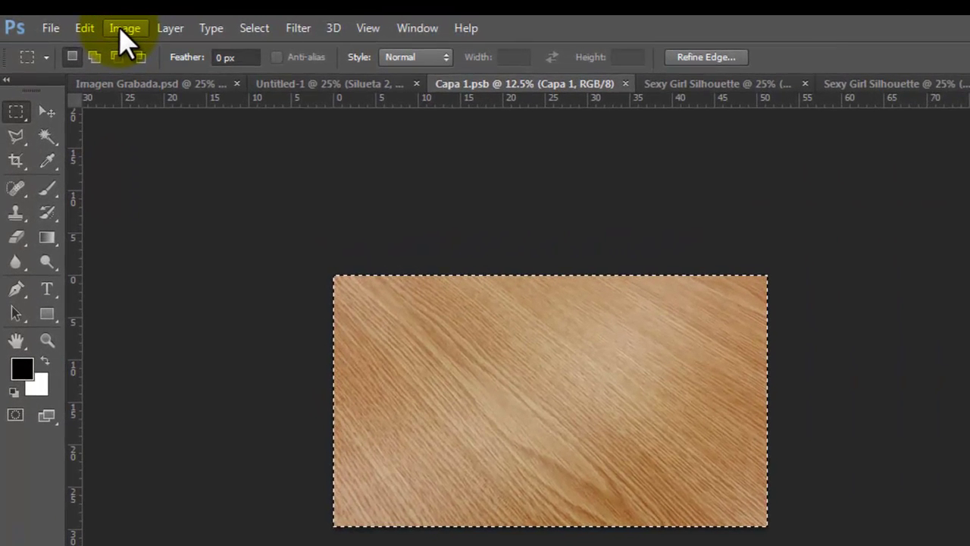
# Copy the wood texture and paste it into Sexy Girl Silhouette as Layer 1.
pyautogui.click(84, 31)
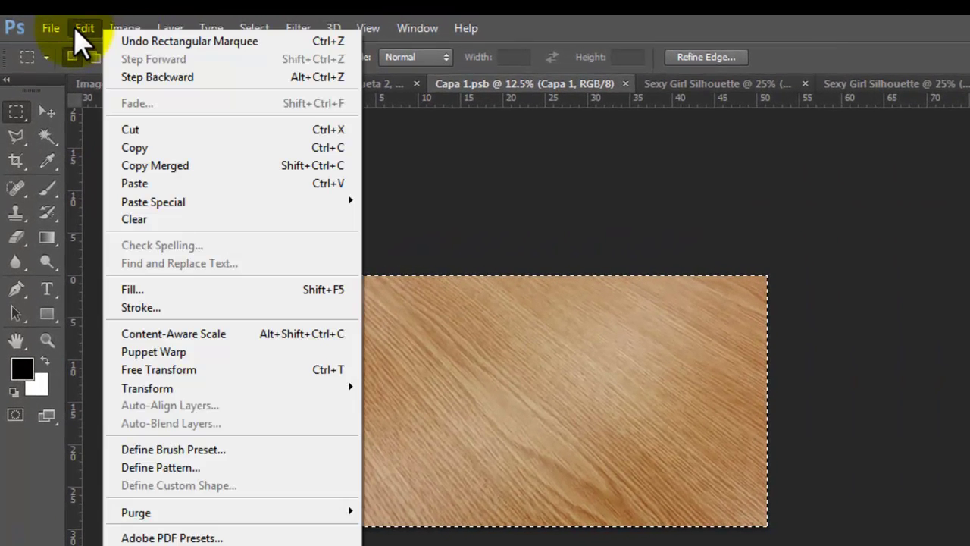
pyautogui.click(178, 147)
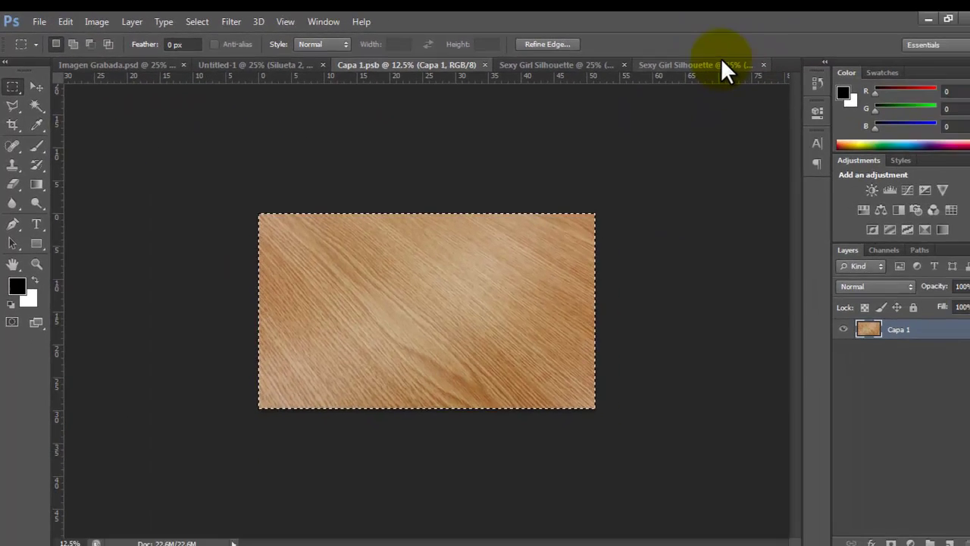
pyautogui.click(723, 62)
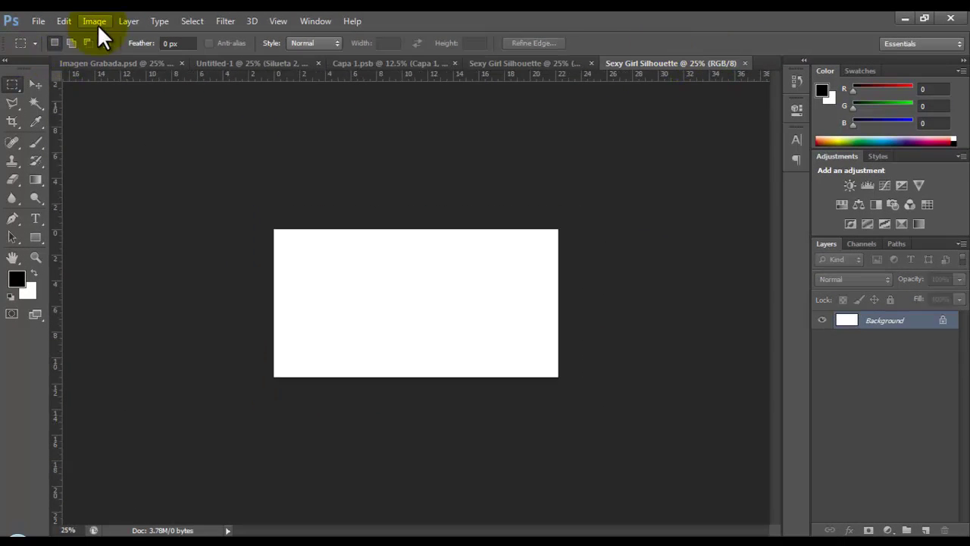
pyautogui.click(101, 21)
pyautogui.moveTo(64, 21)
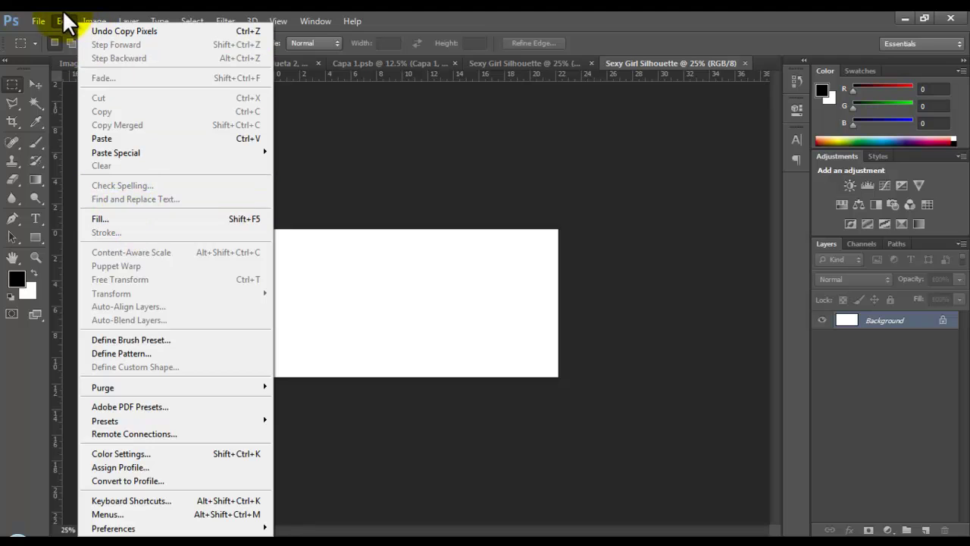
pyautogui.click(102, 139)
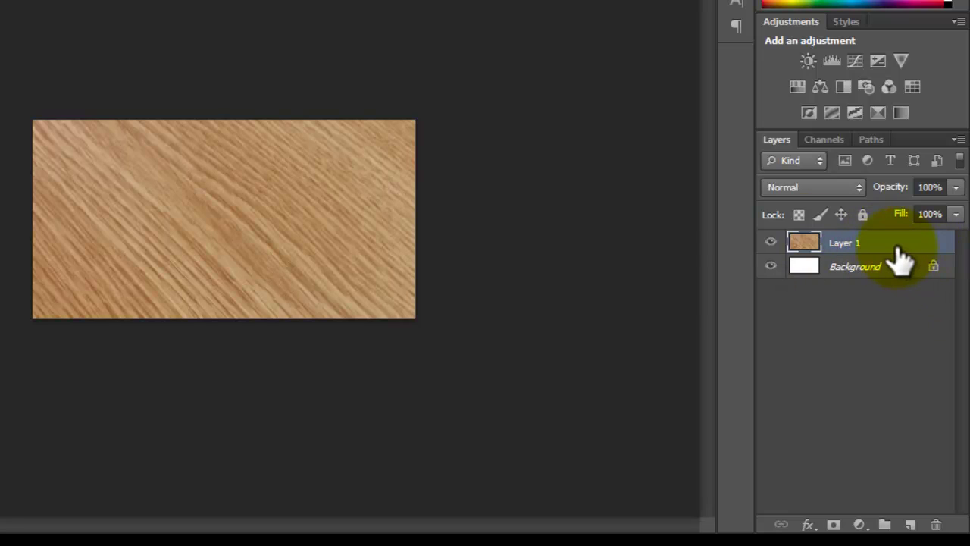
# Convert the pasted wood layer to a smart object and rename it Wood.
pyautogui.rightClick(899, 246)
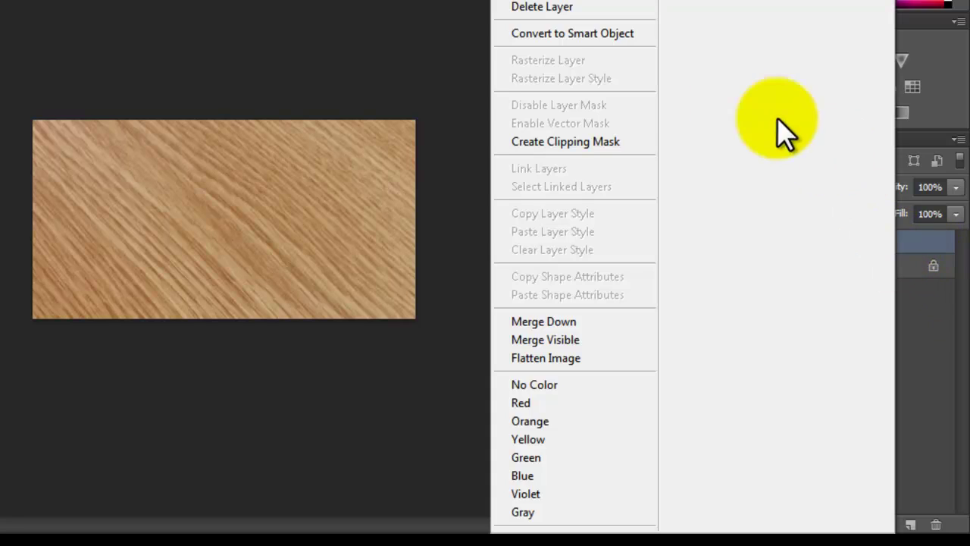
pyautogui.click(598, 38)
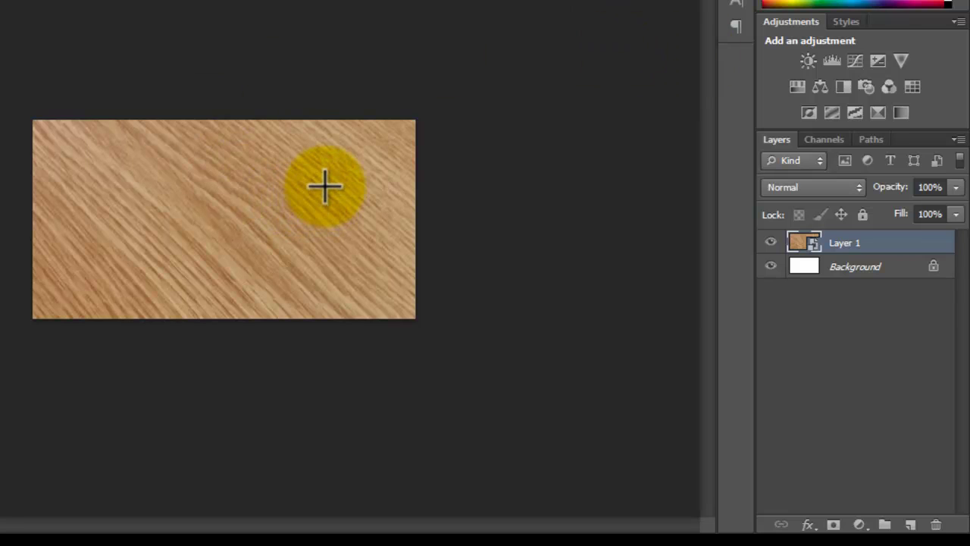
pyautogui.doubleClick(849, 242)
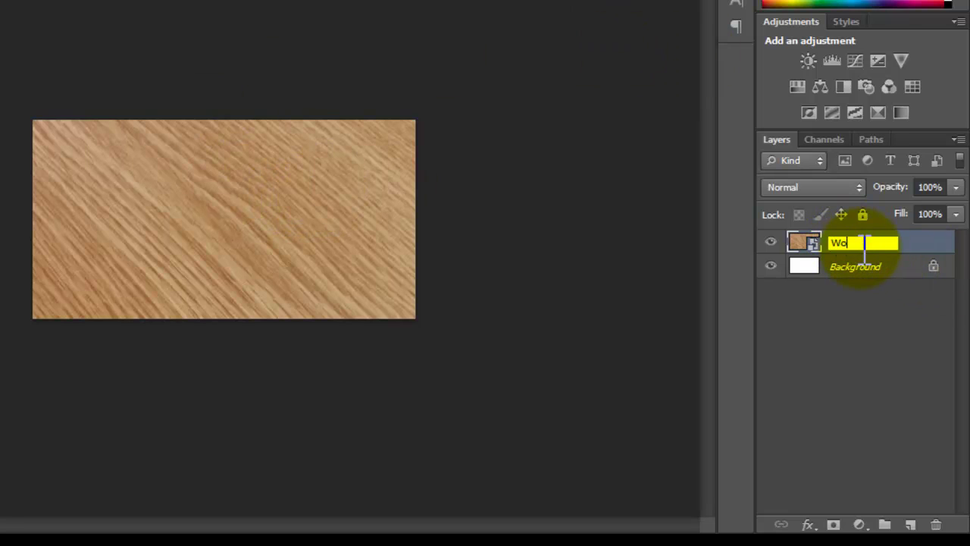
pyautogui.click(916, 249)
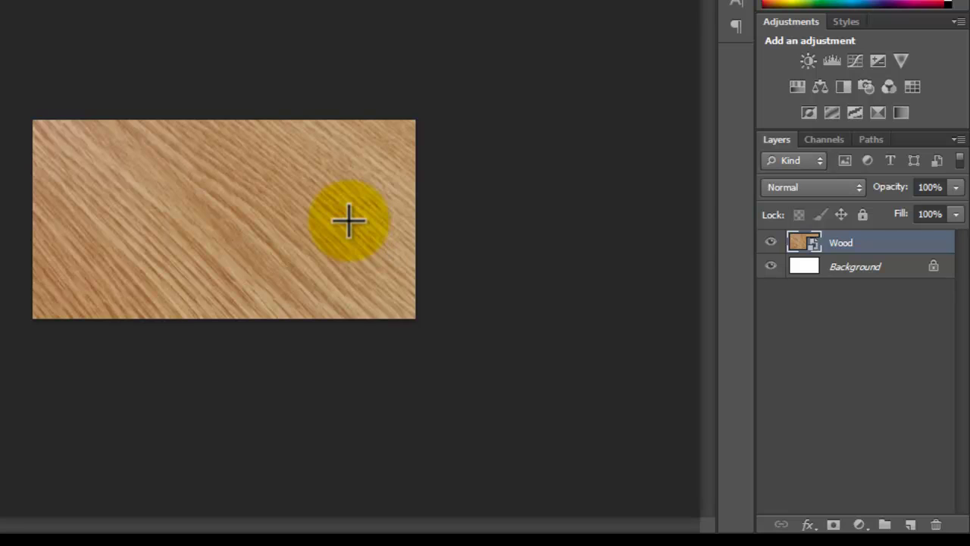
pyautogui.hotkey('ctrl', 't')
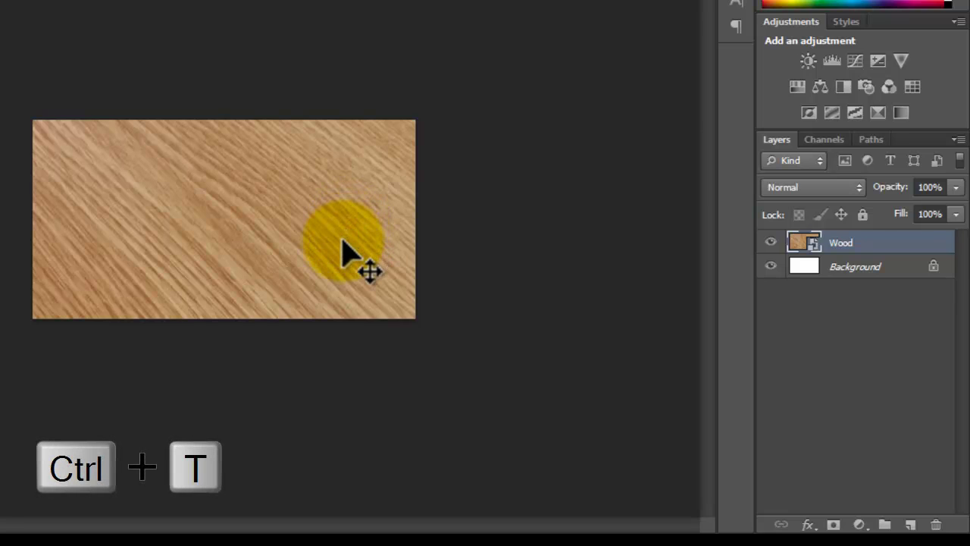
# Scale the Wood layer down to about 22.6 × 13.1 in so it fits the canvas.
pyautogui.hotkey('ctrl', '-')
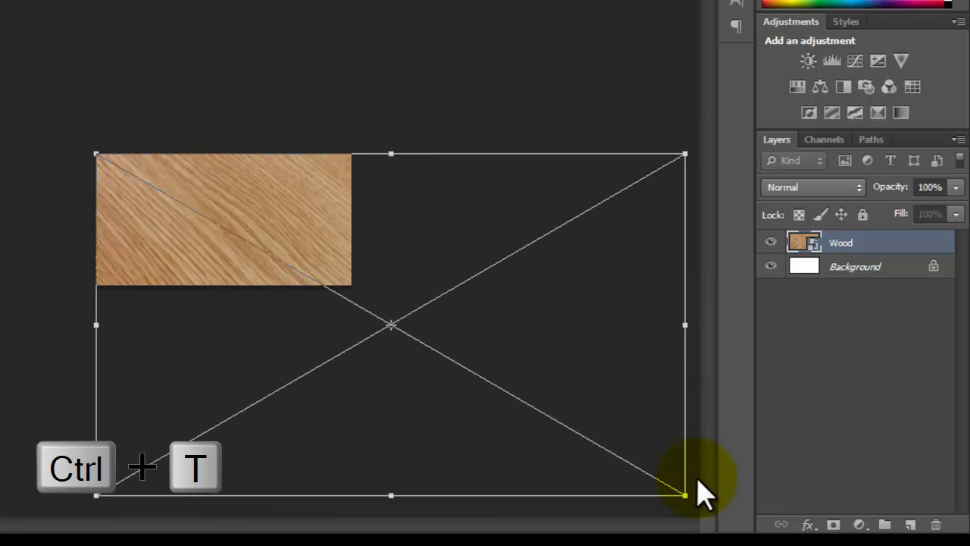
pyautogui.moveTo(686, 495); pyautogui.dragTo(356, 300)
pyautogui.press('Return')
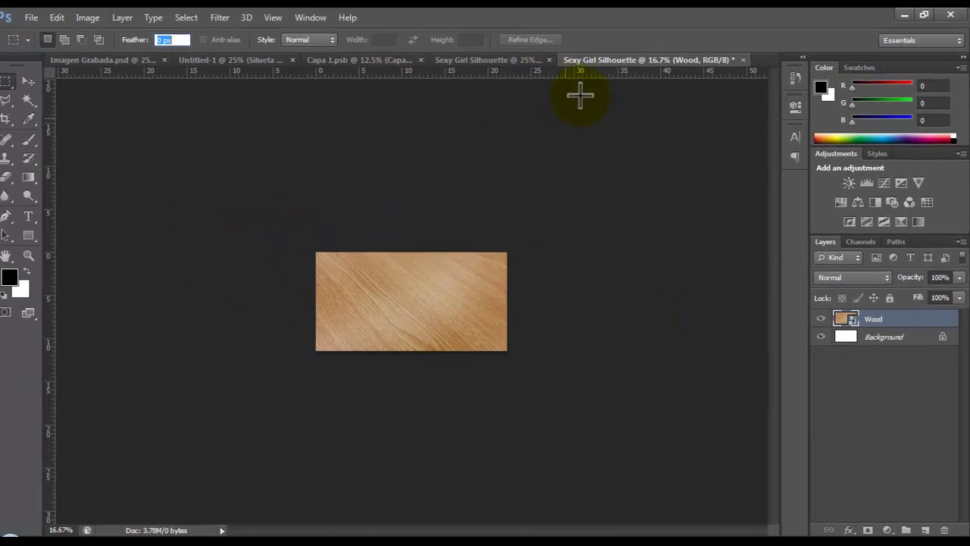
pyautogui.click(28, 81)
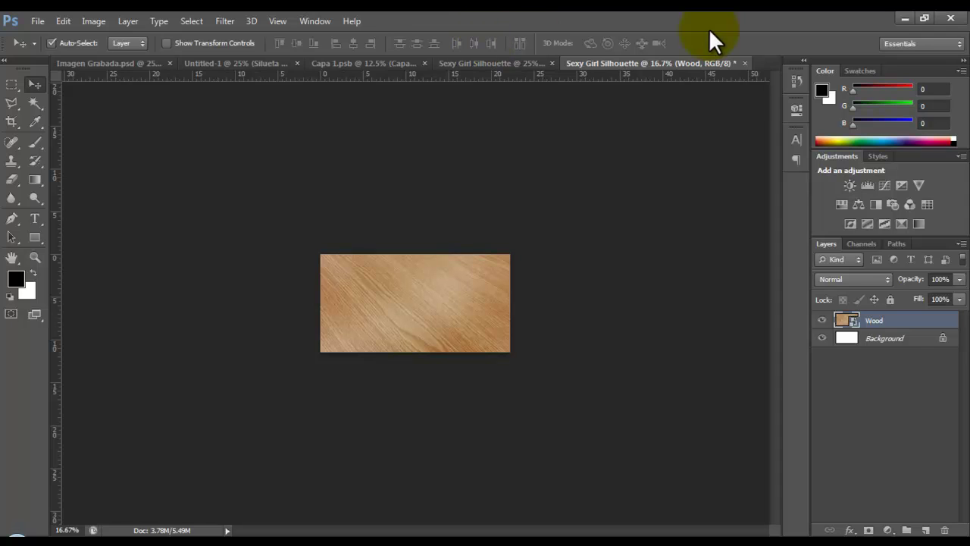
pyautogui.click(15, 84)
pyautogui.moveTo(318, 252); pyautogui.dragTo(607, 424)
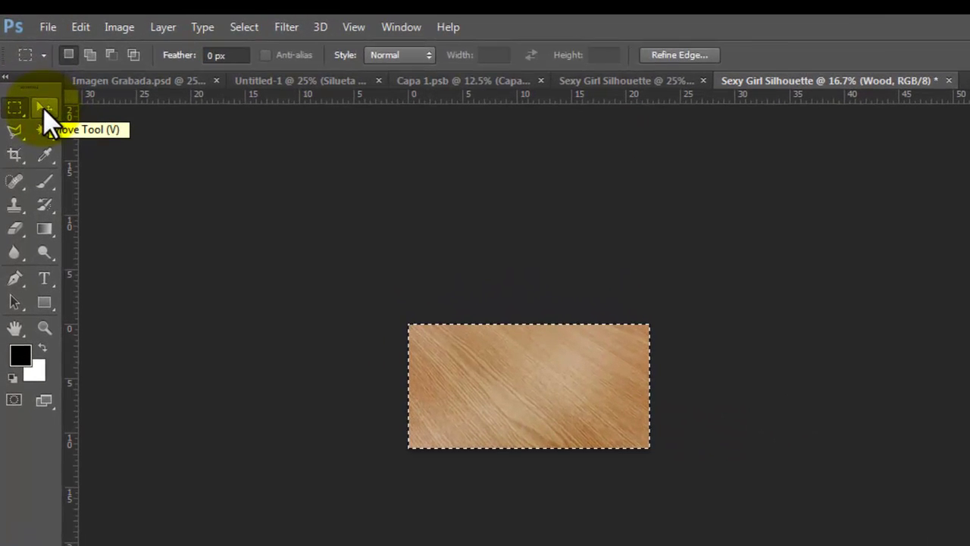
pyautogui.click(42, 107)
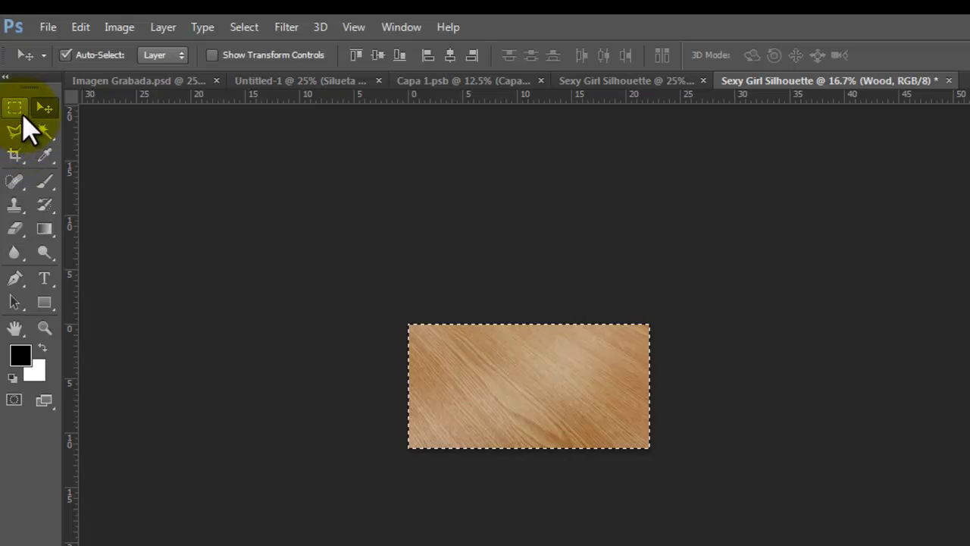
pyautogui.click(247, 27)
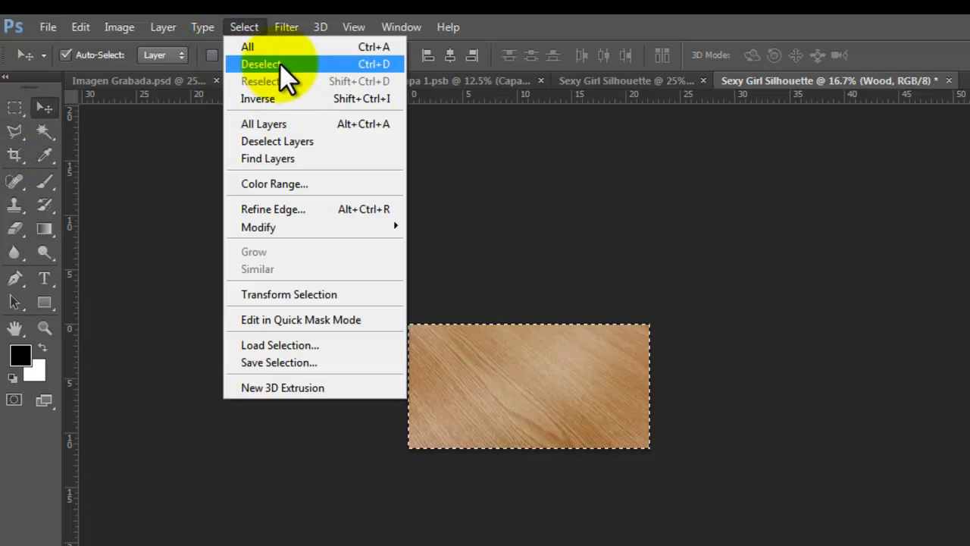
pyautogui.click(280, 63)
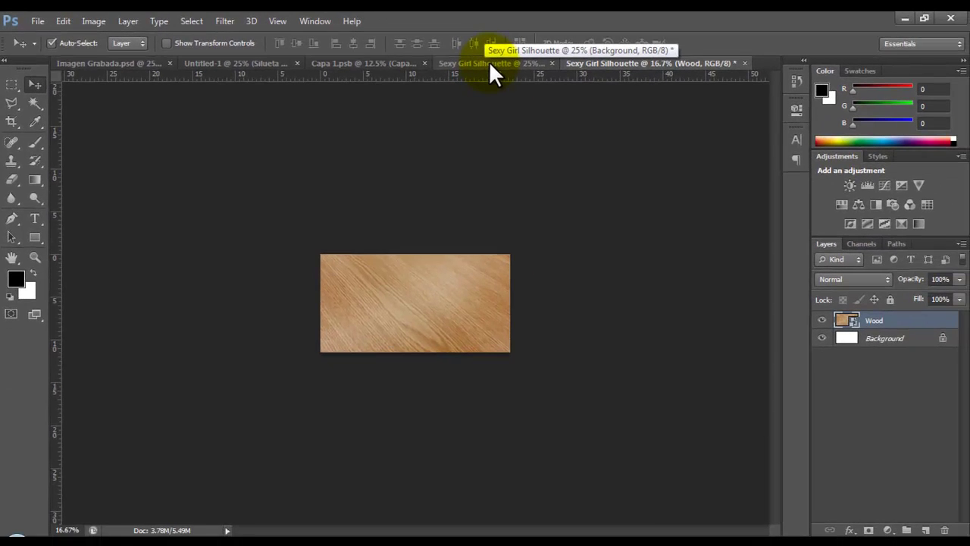
# In Untitled-1, hide the Color Fill 1 layer and copy the black silhouette.
pyautogui.click(490, 63)
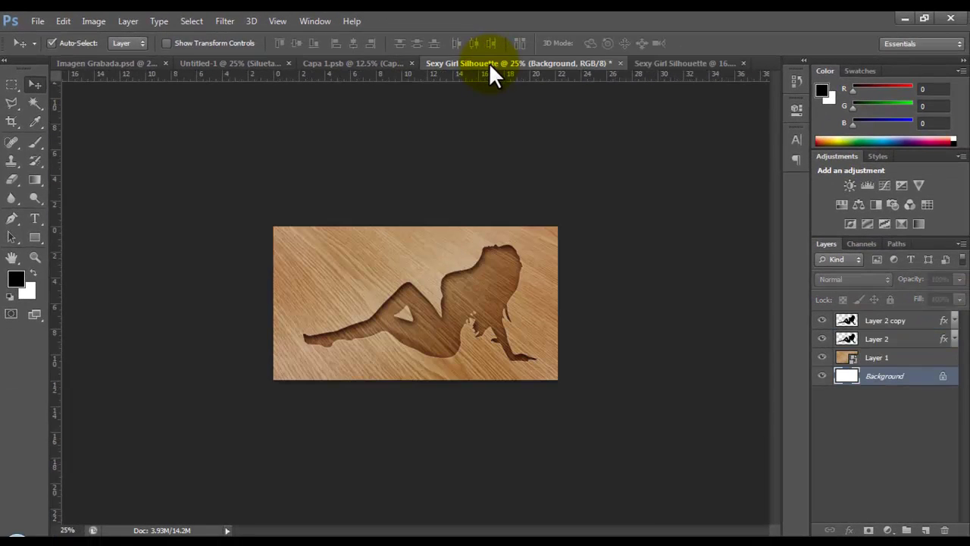
pyautogui.click(372, 63)
pyautogui.click(262, 63)
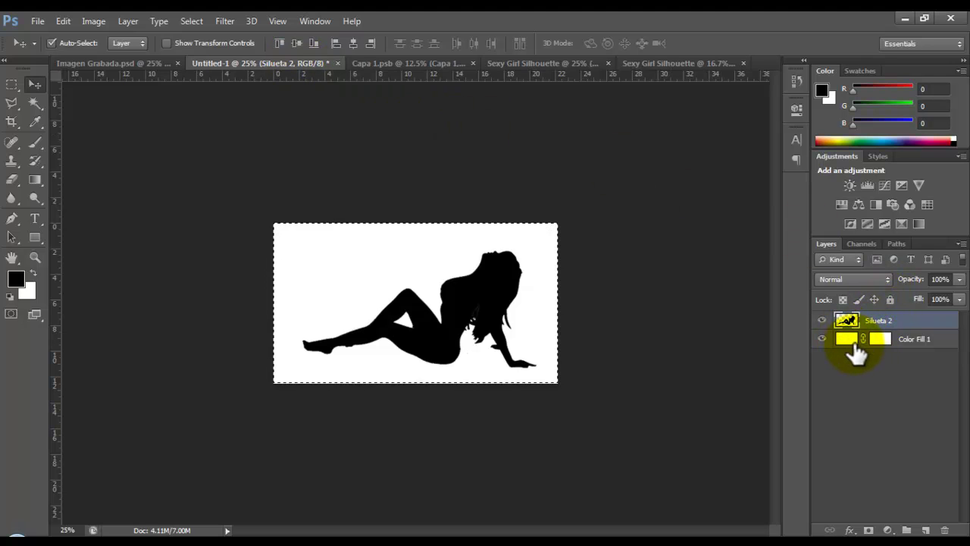
pyautogui.click(822, 339)
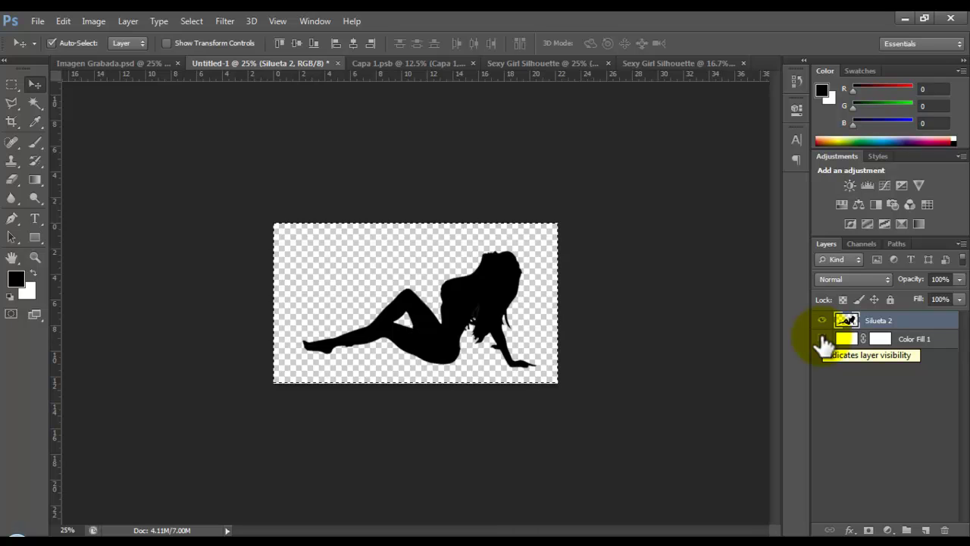
pyautogui.click(822, 339)
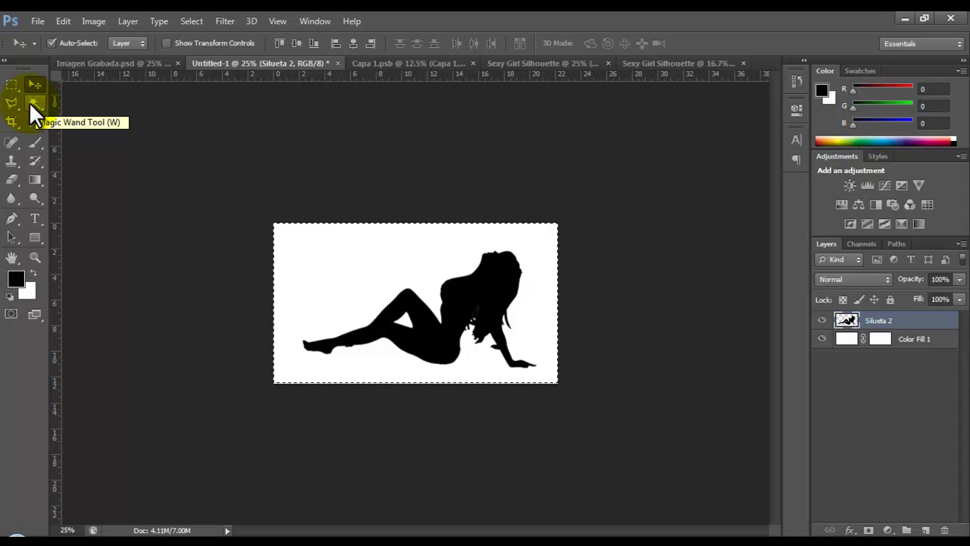
pyautogui.click(823, 339)
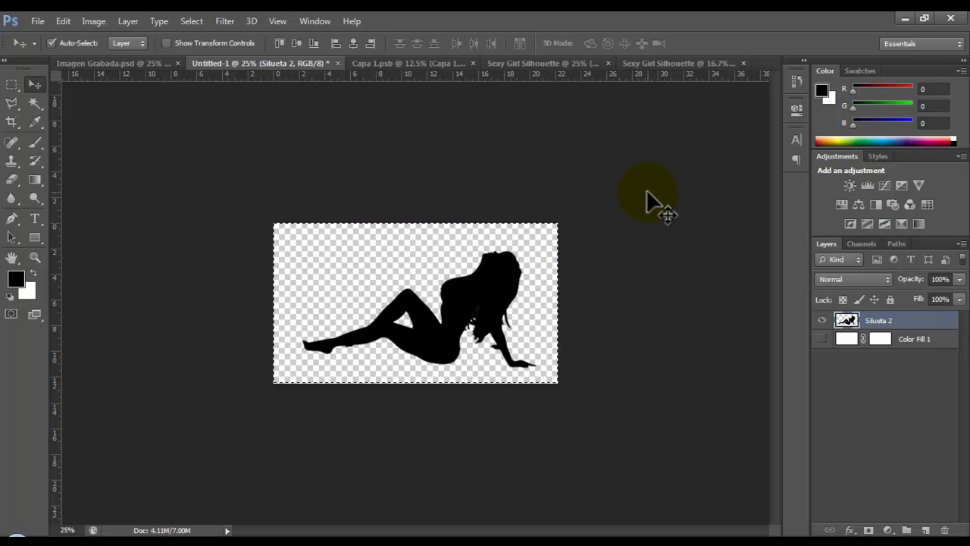
pyautogui.click(62, 22)
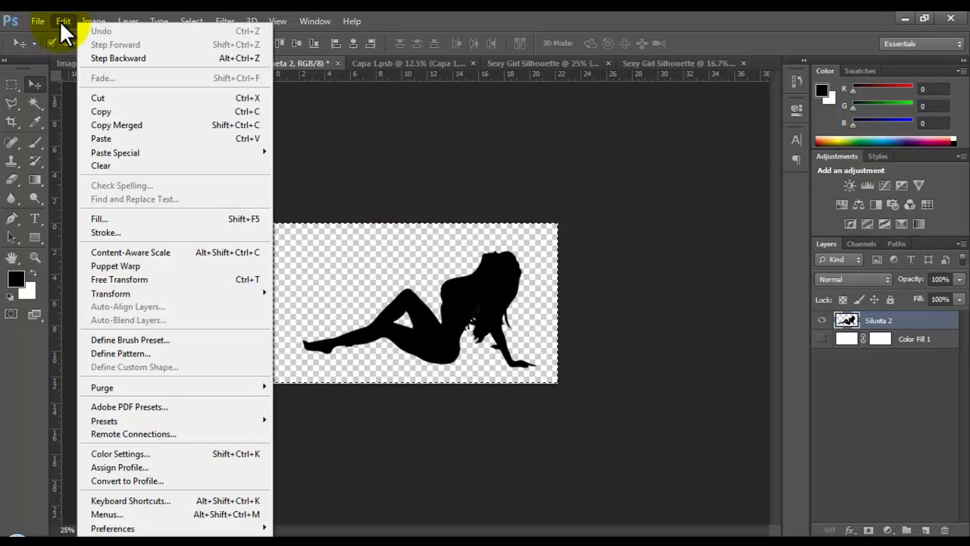
pyautogui.click(125, 111)
# Paste the copied silhouette into the wood document.
pyautogui.click(665, 63)
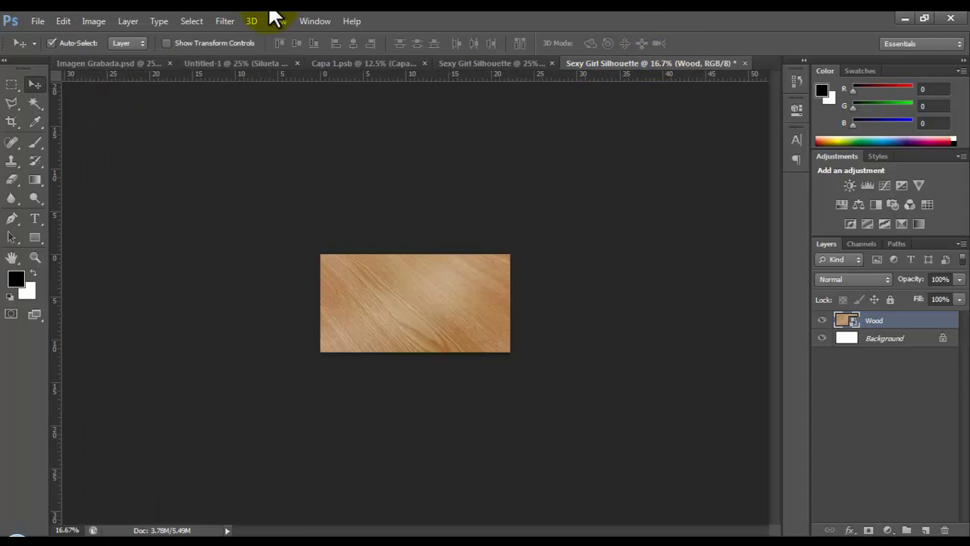
pyautogui.click(68, 21)
pyautogui.click(131, 138)
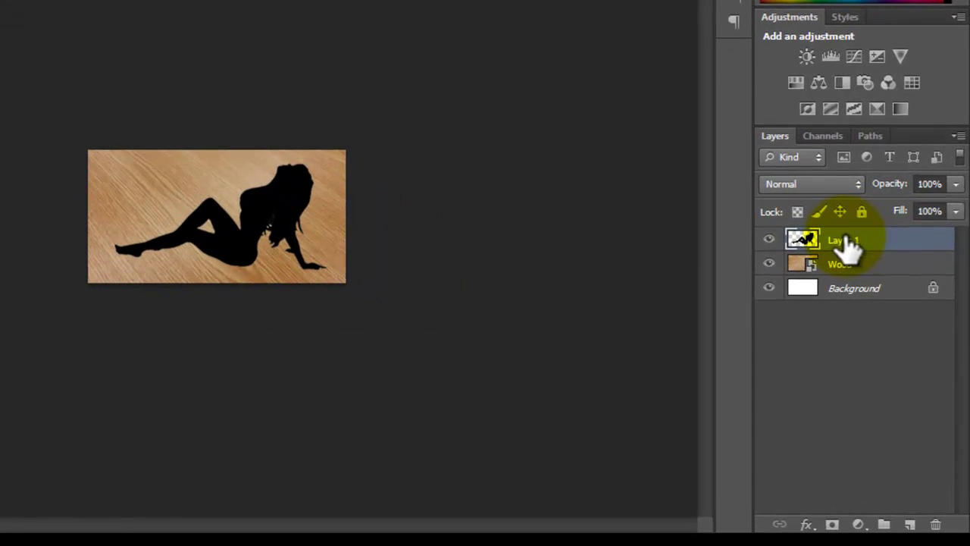
# Rename the pasted layer Sexy Girl and set its blend mode to Soft Light.
pyautogui.doubleClick(875, 319)
pyautogui.write('Sexy')
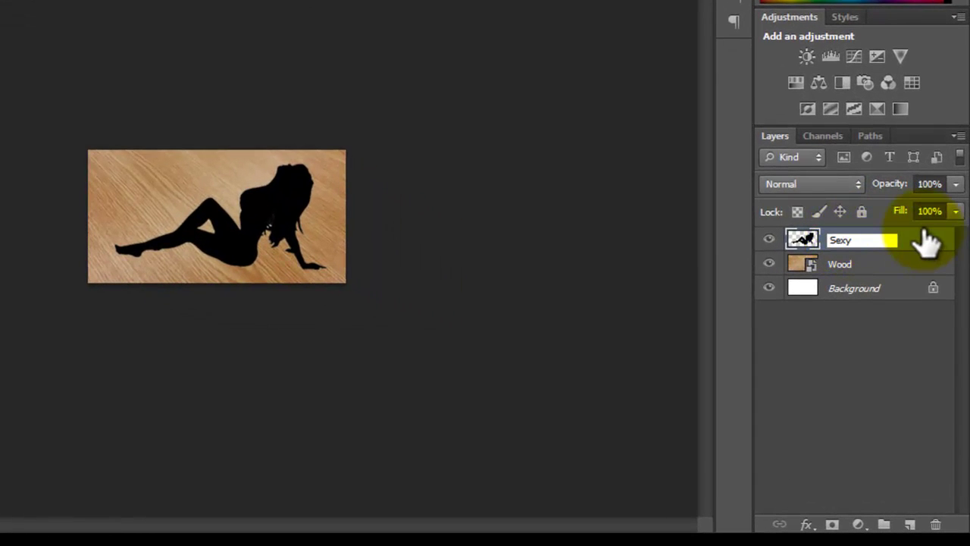
pyautogui.write(' Gil')
pyautogui.press('Return')
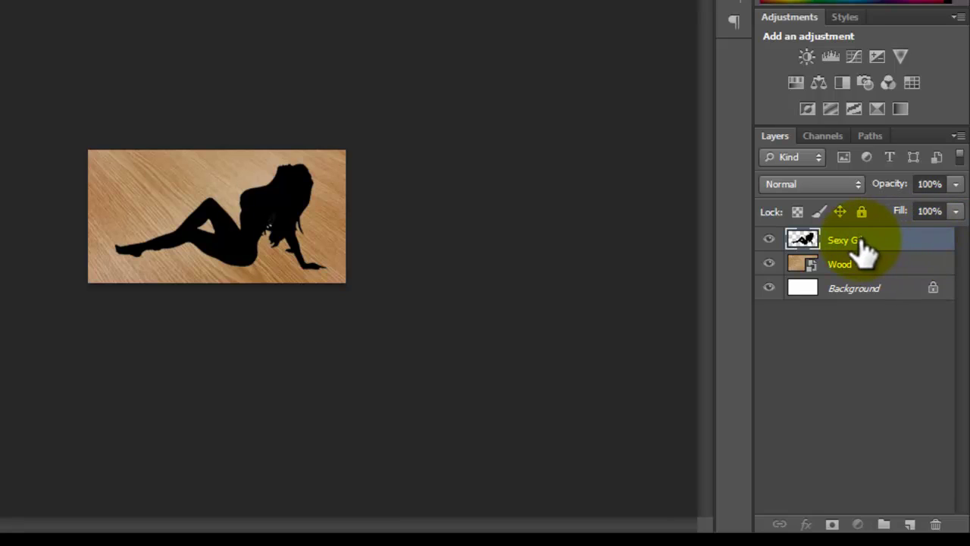
pyautogui.doubleClick(864, 242)
pyautogui.write('Sexy Girl')
pyautogui.press('Return')
pyautogui.click(814, 190)
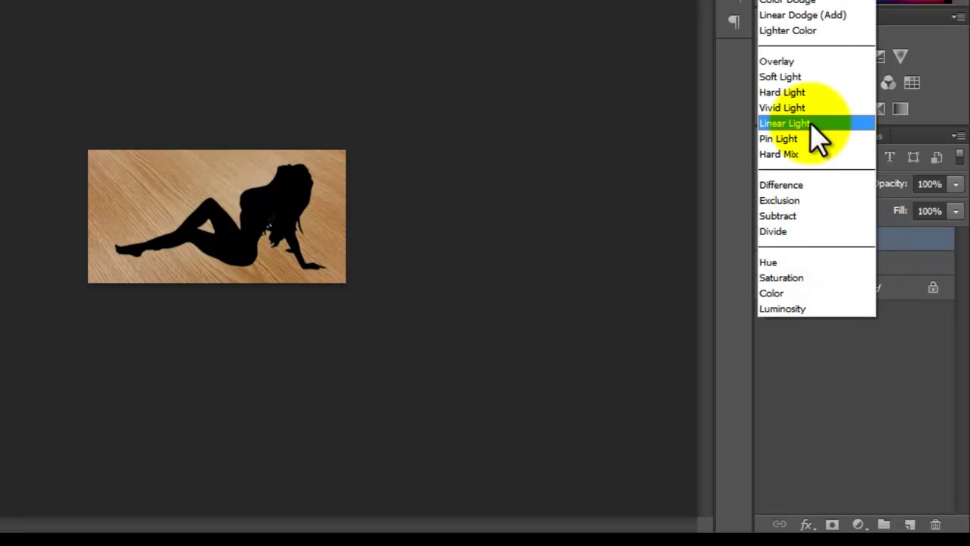
pyautogui.click(803, 76)
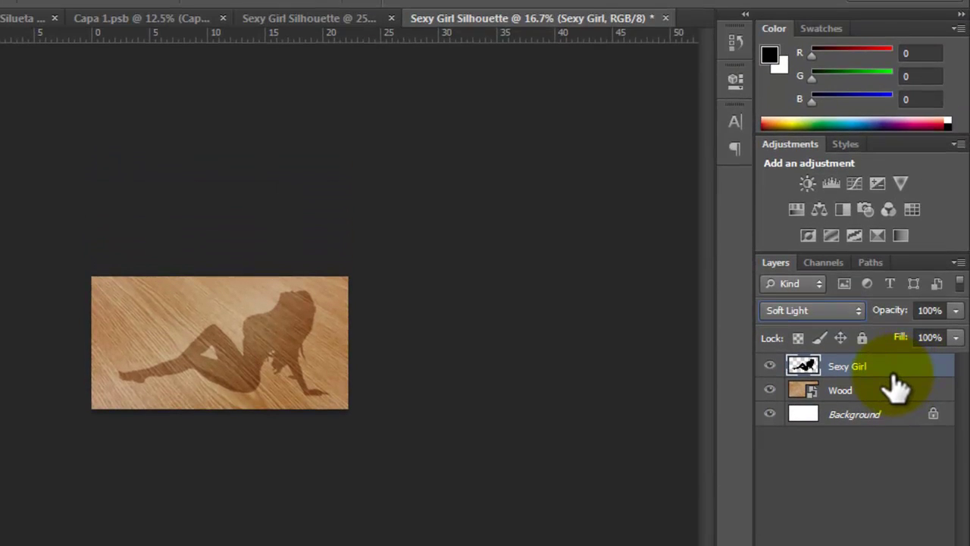
# Open Layer Style for Sexy Girl and enable Inner Shadow and Drop Shadow.
pyautogui.rightClick(891, 367)
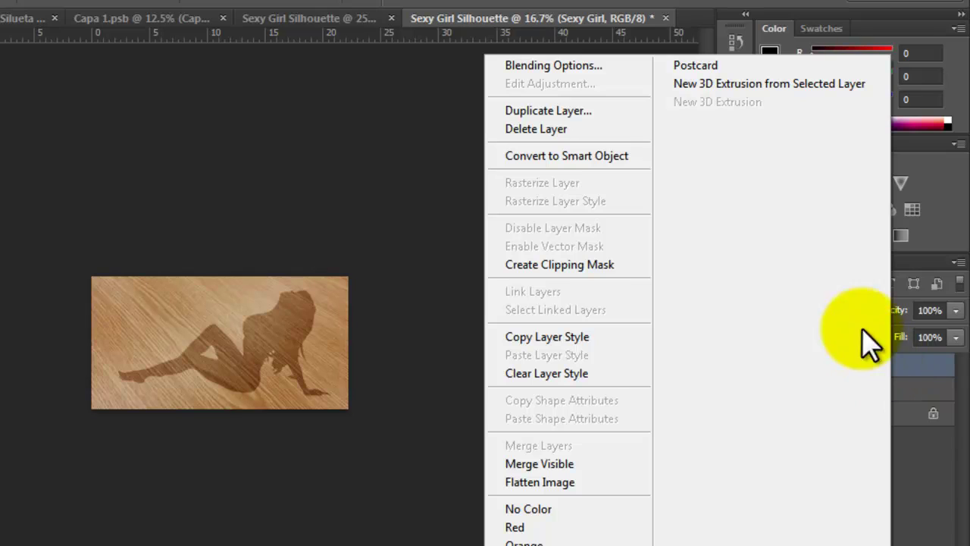
pyautogui.click(588, 68)
pyautogui.moveTo(631, 152); pyautogui.dragTo(521, 149)
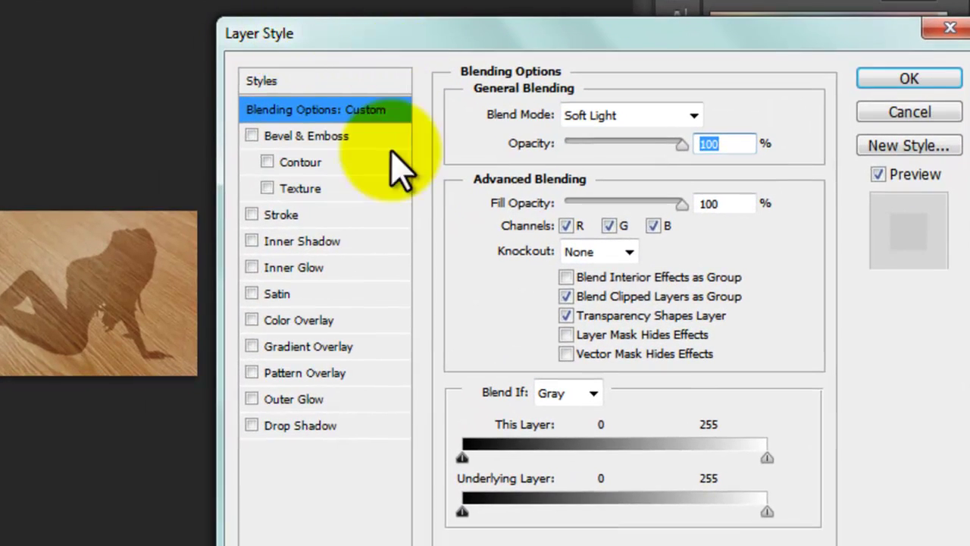
pyautogui.click(325, 242)
pyautogui.click(326, 426)
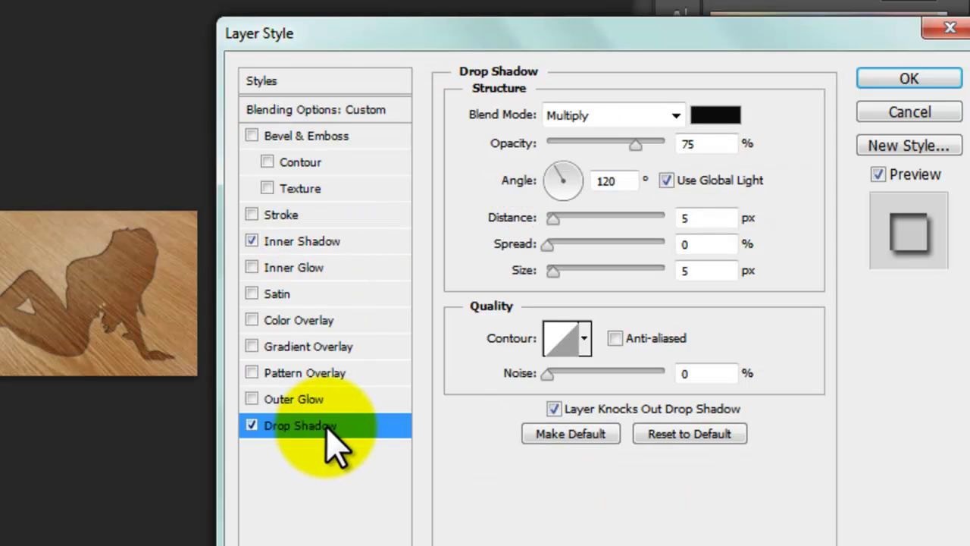
pyautogui.click(395, 239)
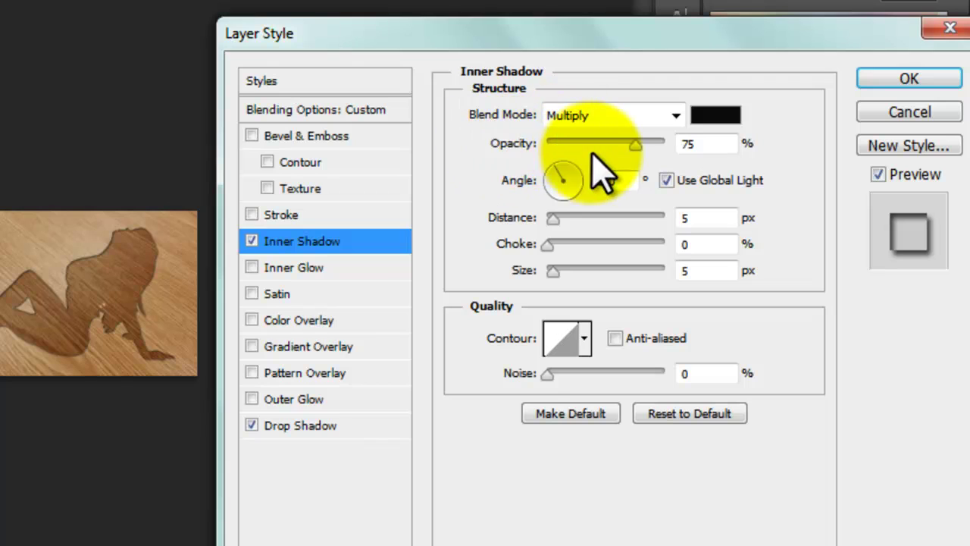
# Give the inner shadow 100% opacity, Soft Light blending, 20 px distance and 40 px size.
pyautogui.moveTo(512, 148); pyautogui.dragTo(614, 170)
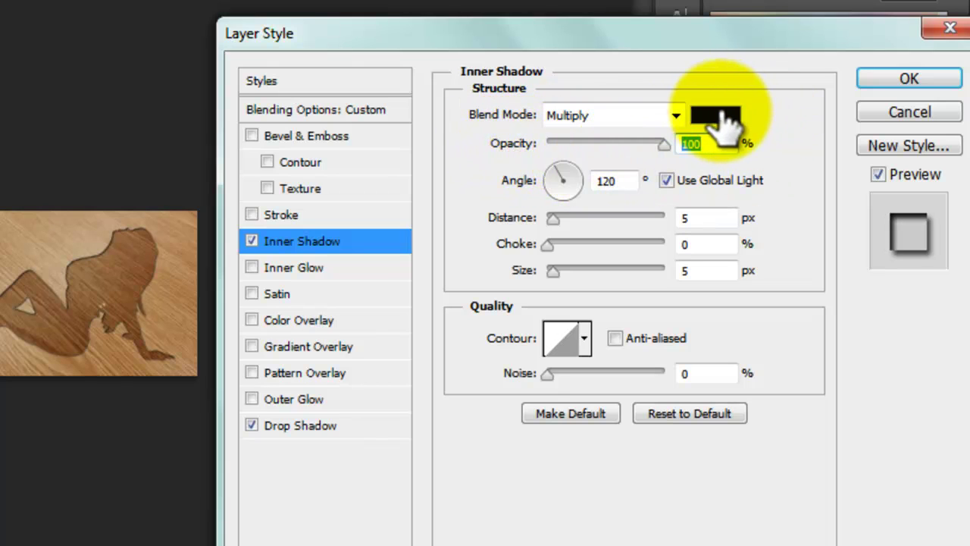
pyautogui.click(596, 120)
pyautogui.click(617, 124)
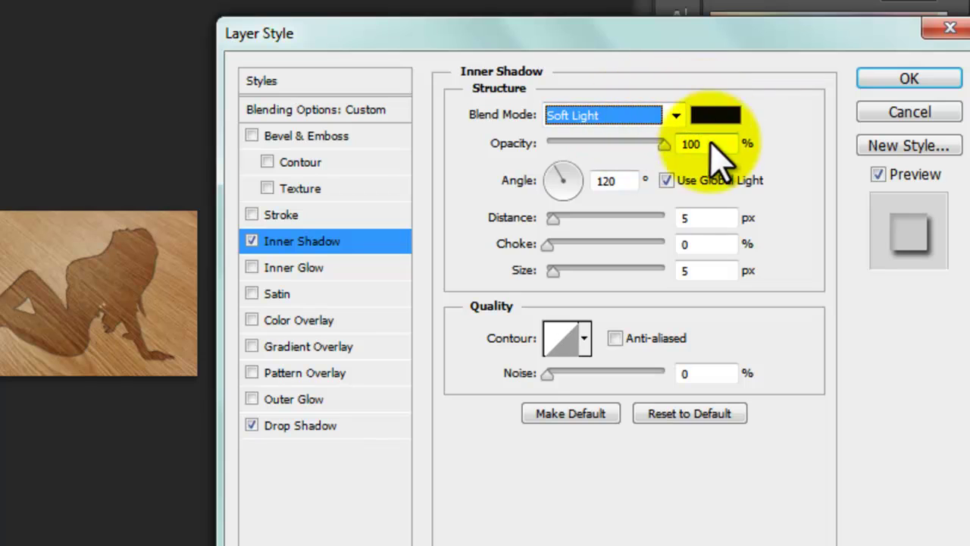
pyautogui.click(715, 217)
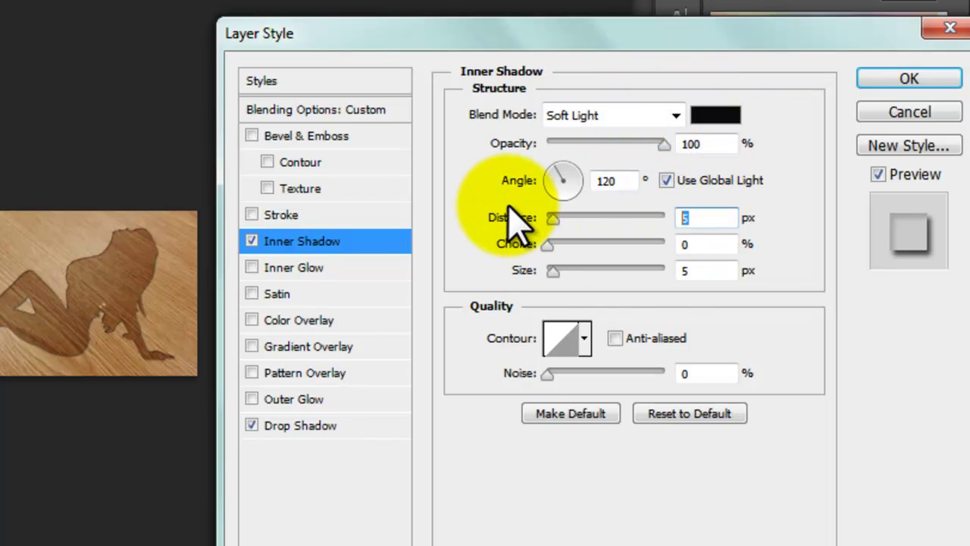
pyautogui.write('20')
pyautogui.press('Tab')
pyautogui.press('Tab')
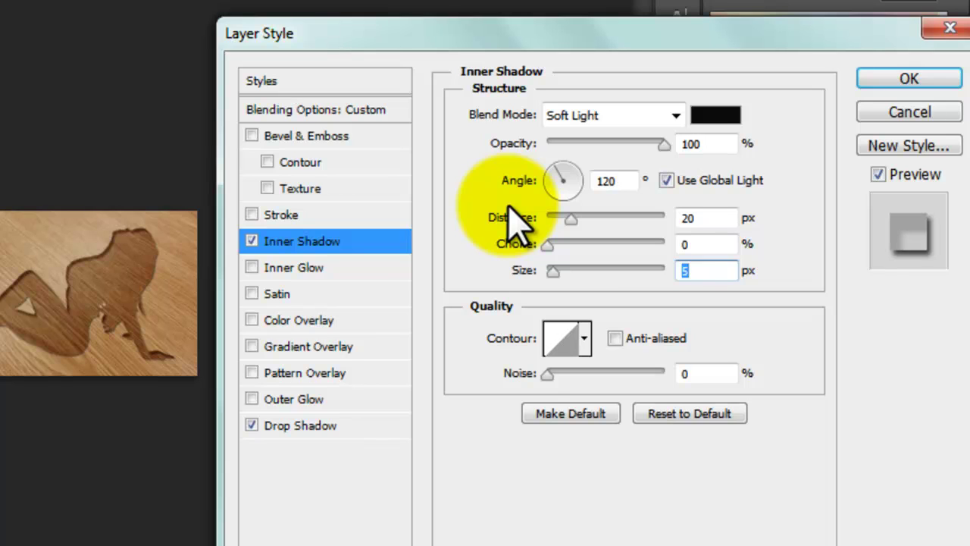
pyautogui.write('40')
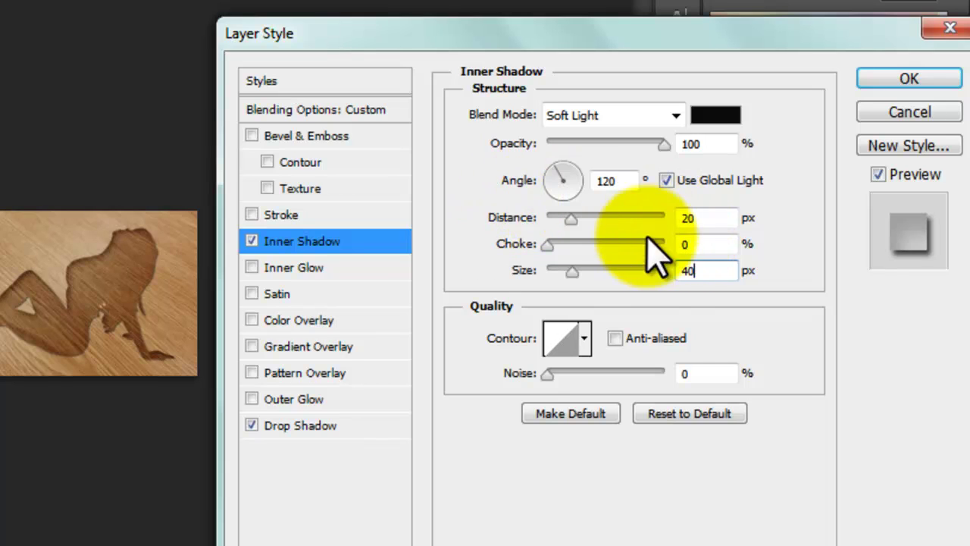
# Give the drop shadow 100% opacity, a white colour and Soft Light blending.
pyautogui.click(303, 425)
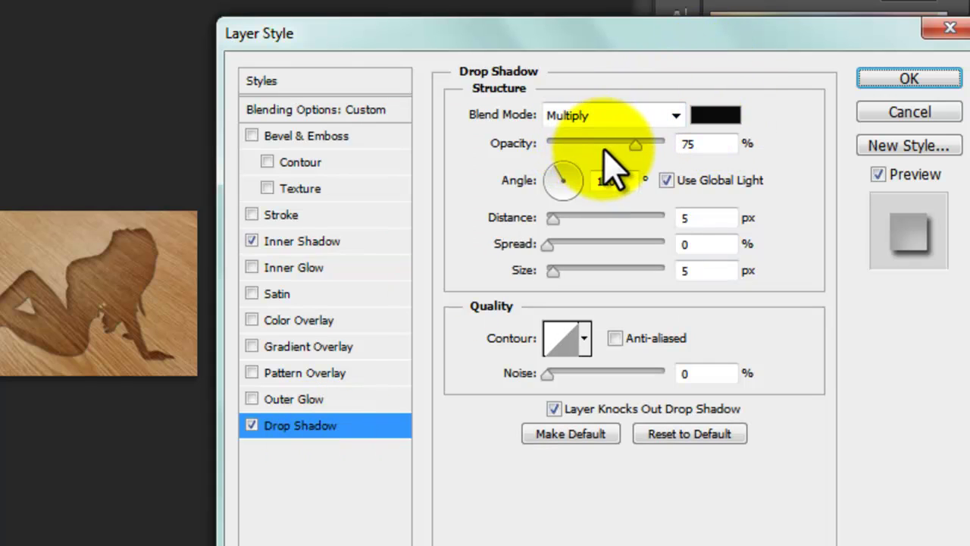
pyautogui.moveTo(476, 143); pyautogui.dragTo(689, 144)
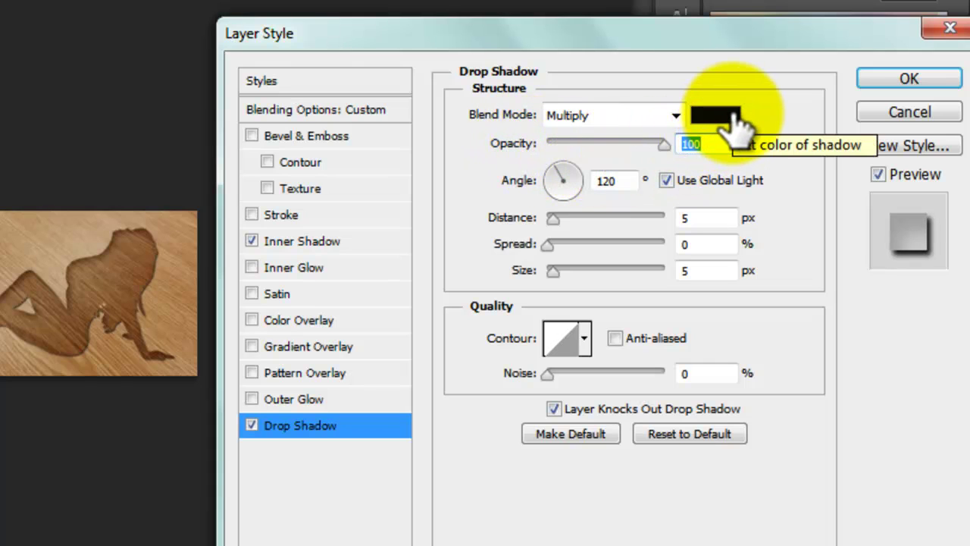
pyautogui.click(726, 116)
pyautogui.click(326, 2)
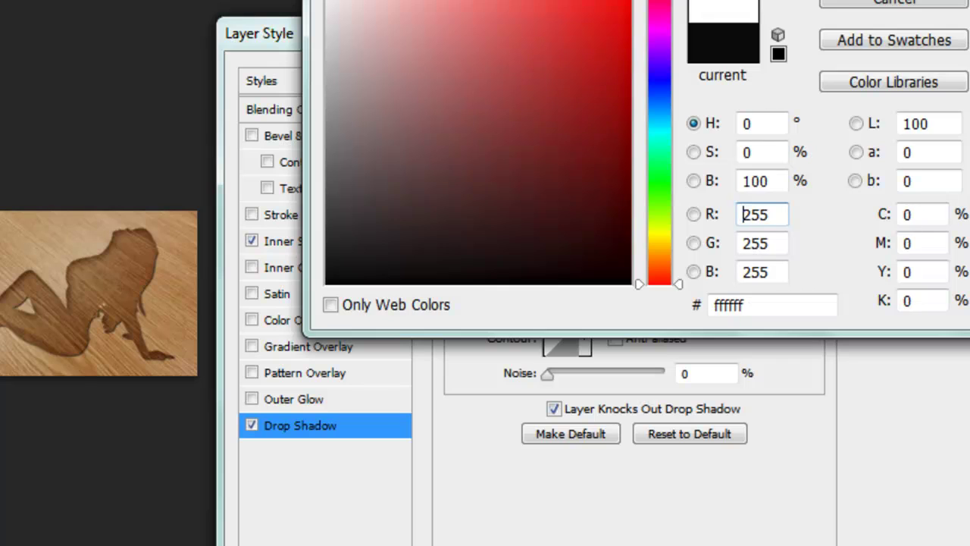
pyautogui.click(947, 0)
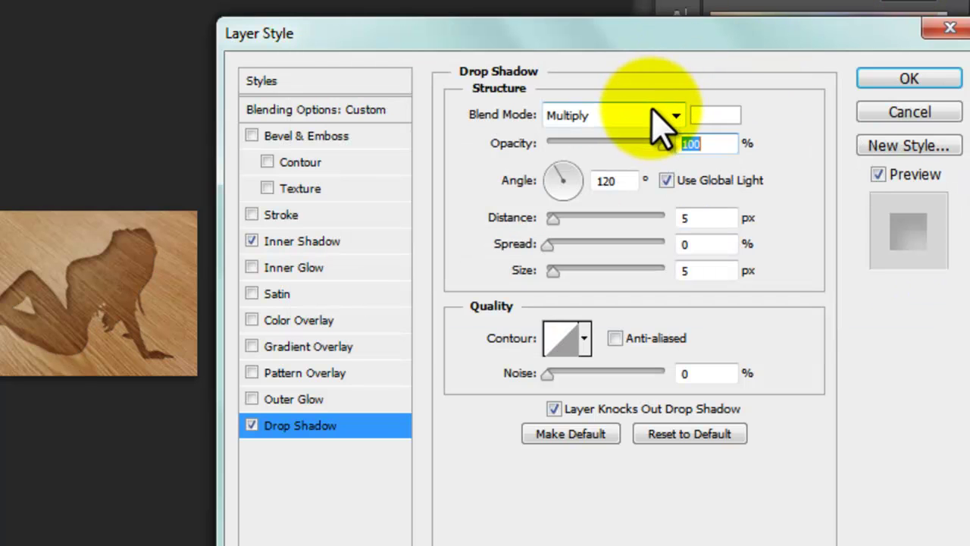
pyautogui.click(661, 119)
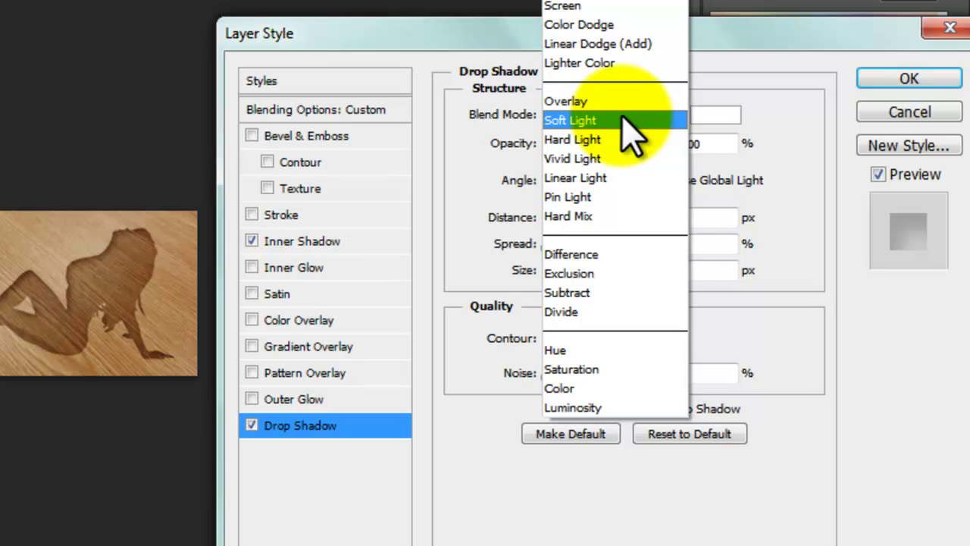
pyautogui.click(623, 121)
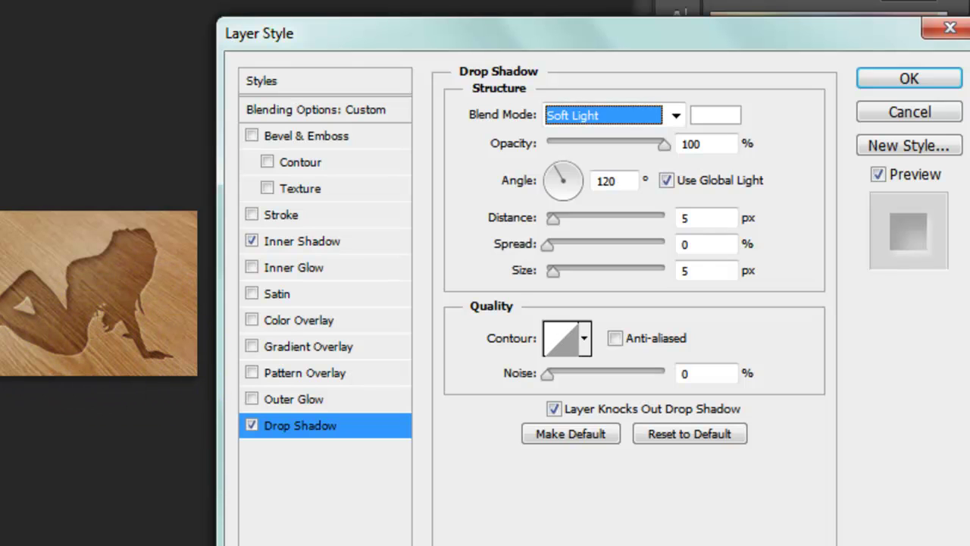
# Set the drop shadow distance to 0 px and size to 4 px, then apply the style.
pyautogui.doubleClick(696, 218)
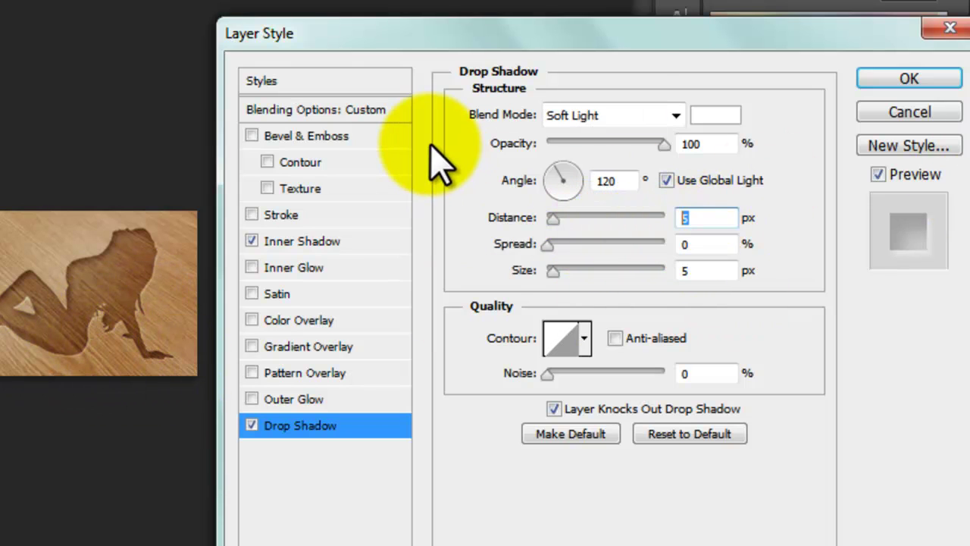
pyautogui.write('0')
pyautogui.press('Tab')
pyautogui.press('Tab')
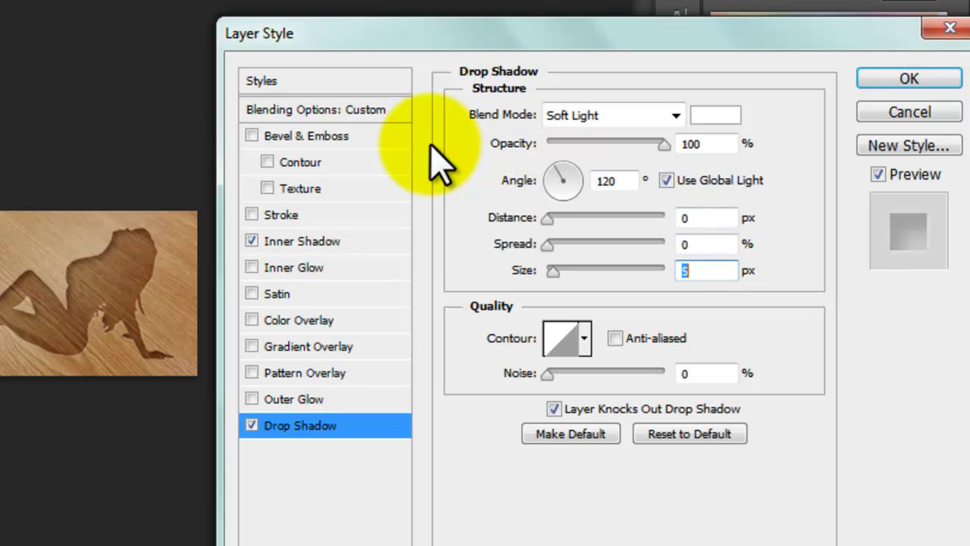
pyautogui.write('4')
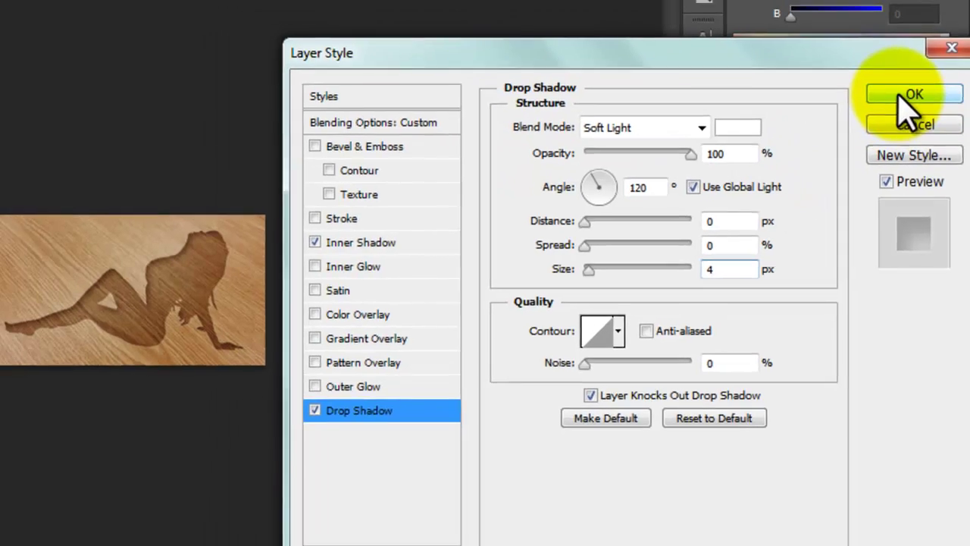
pyautogui.click(904, 96)
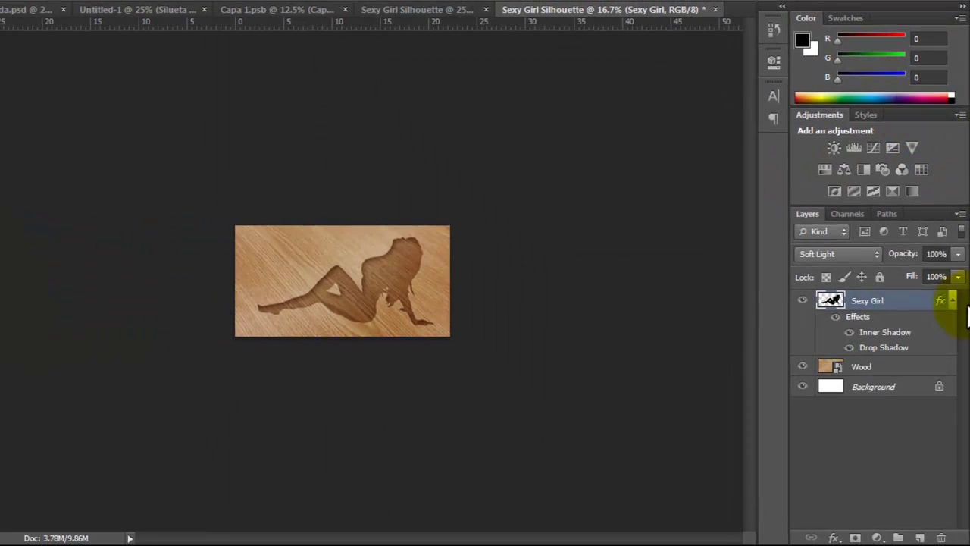
# Duplicate the Sexy Girl layer as 'Sexy Girl 2' and drag its Fill down to 0%.
pyautogui.click(953, 300)
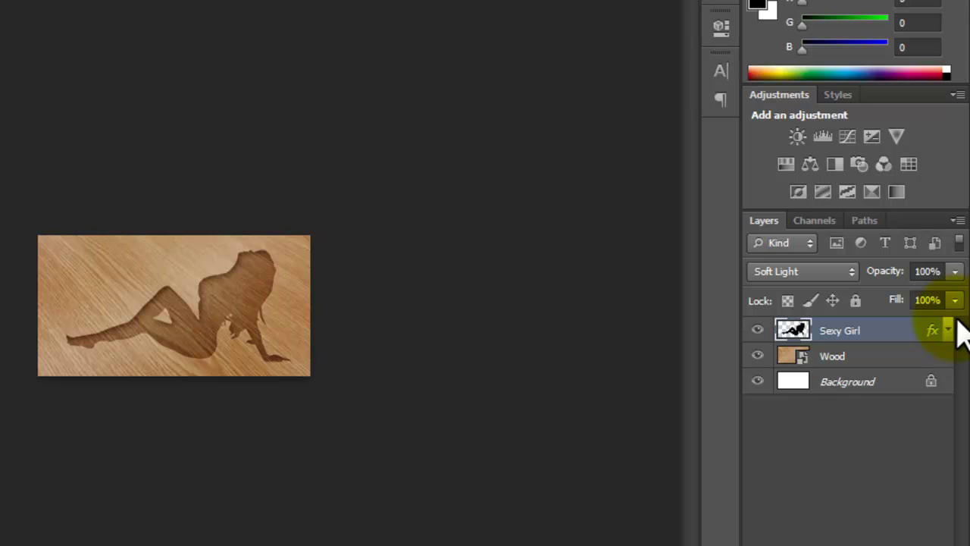
pyautogui.rightClick(883, 333)
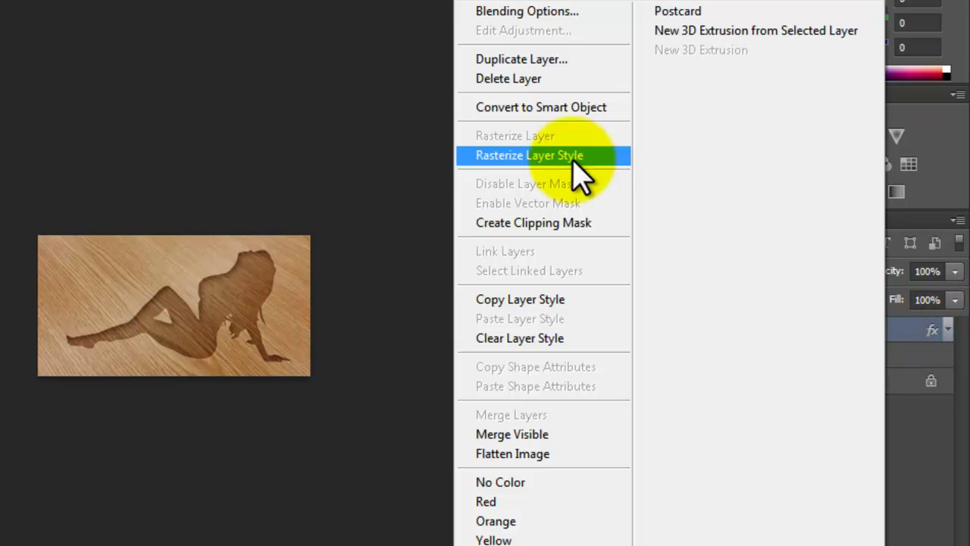
pyautogui.click(598, 59)
pyautogui.doubleClick(496, 117)
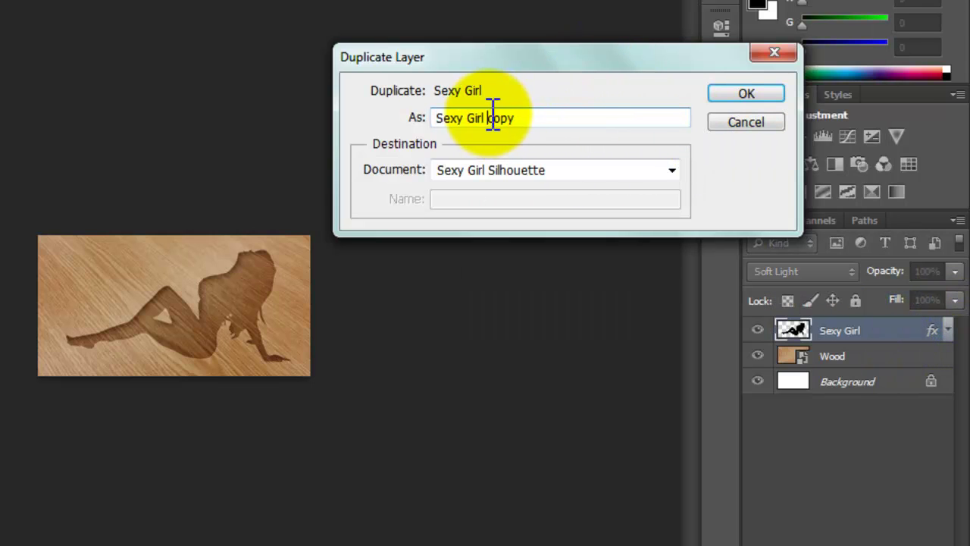
pyautogui.write('2')
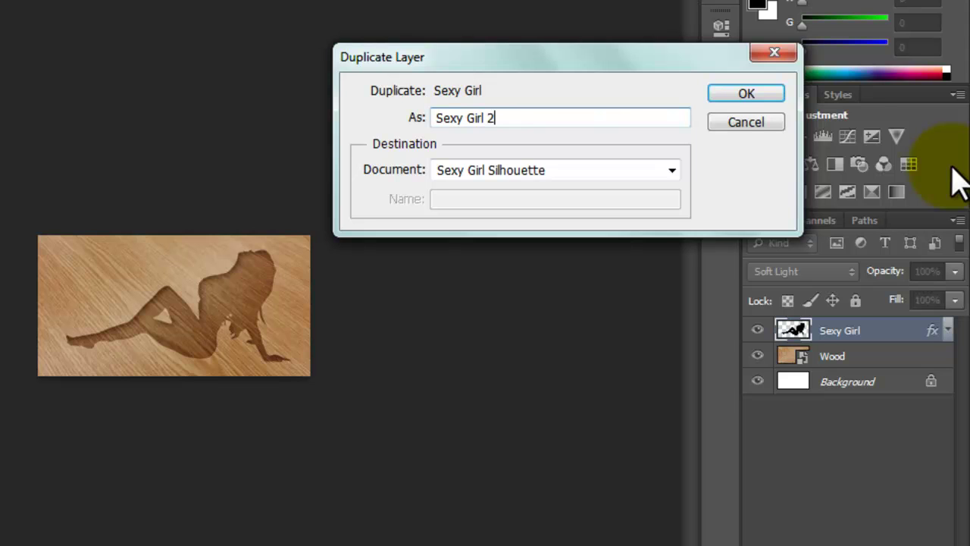
pyautogui.press('Return')
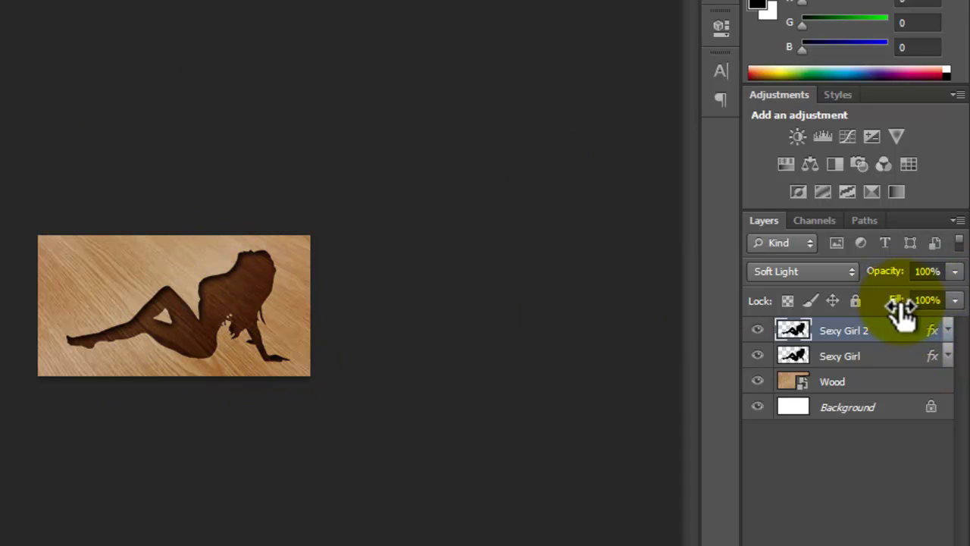
pyautogui.click(956, 299)
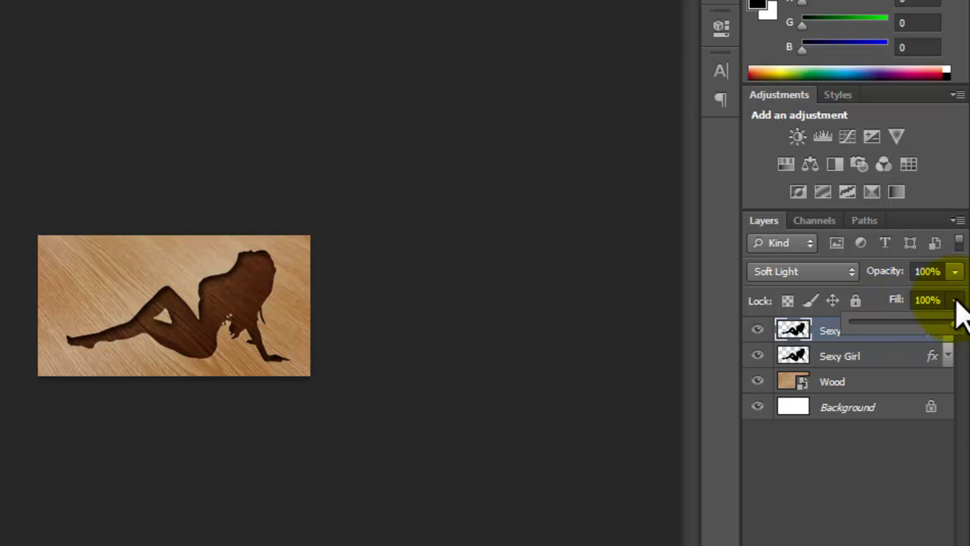
pyautogui.moveTo(952, 322); pyautogui.dragTo(837, 326)
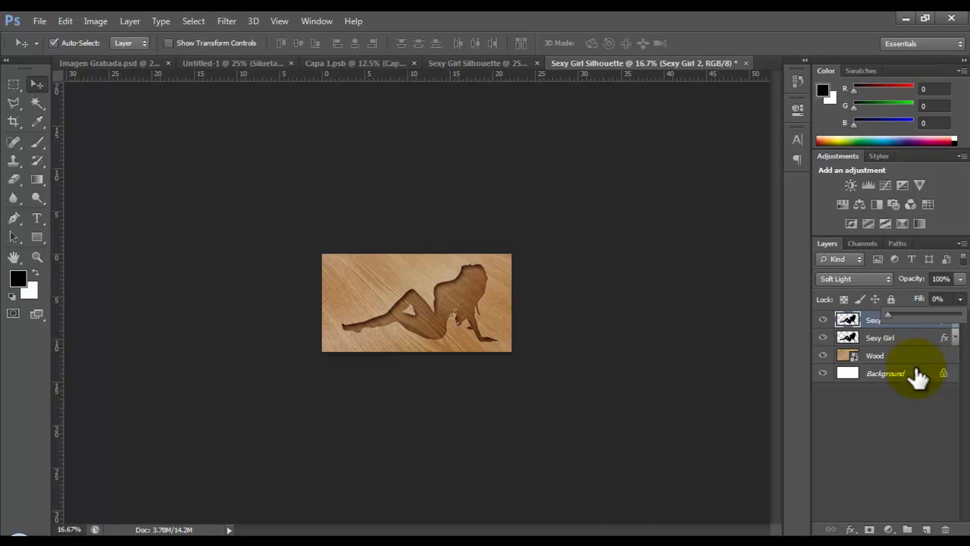
pyautogui.click(917, 373)
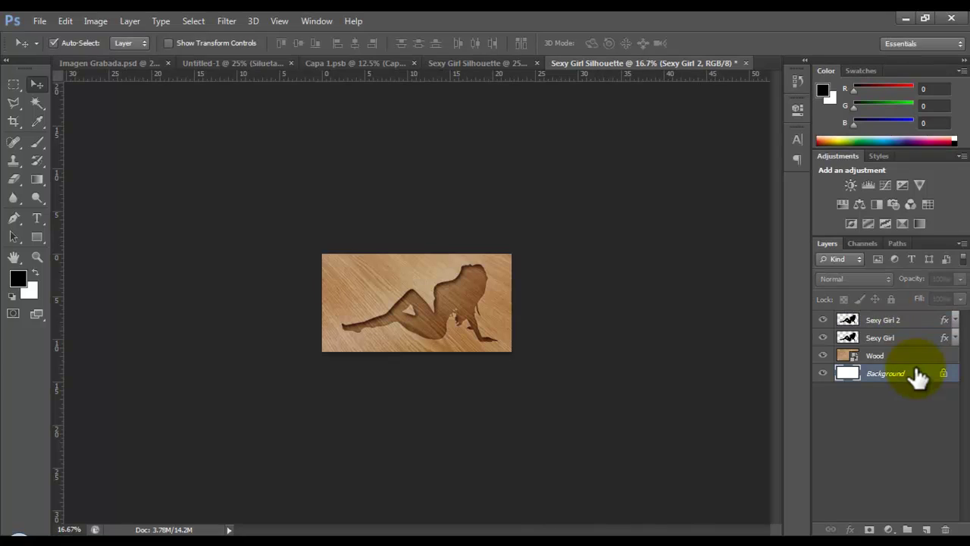